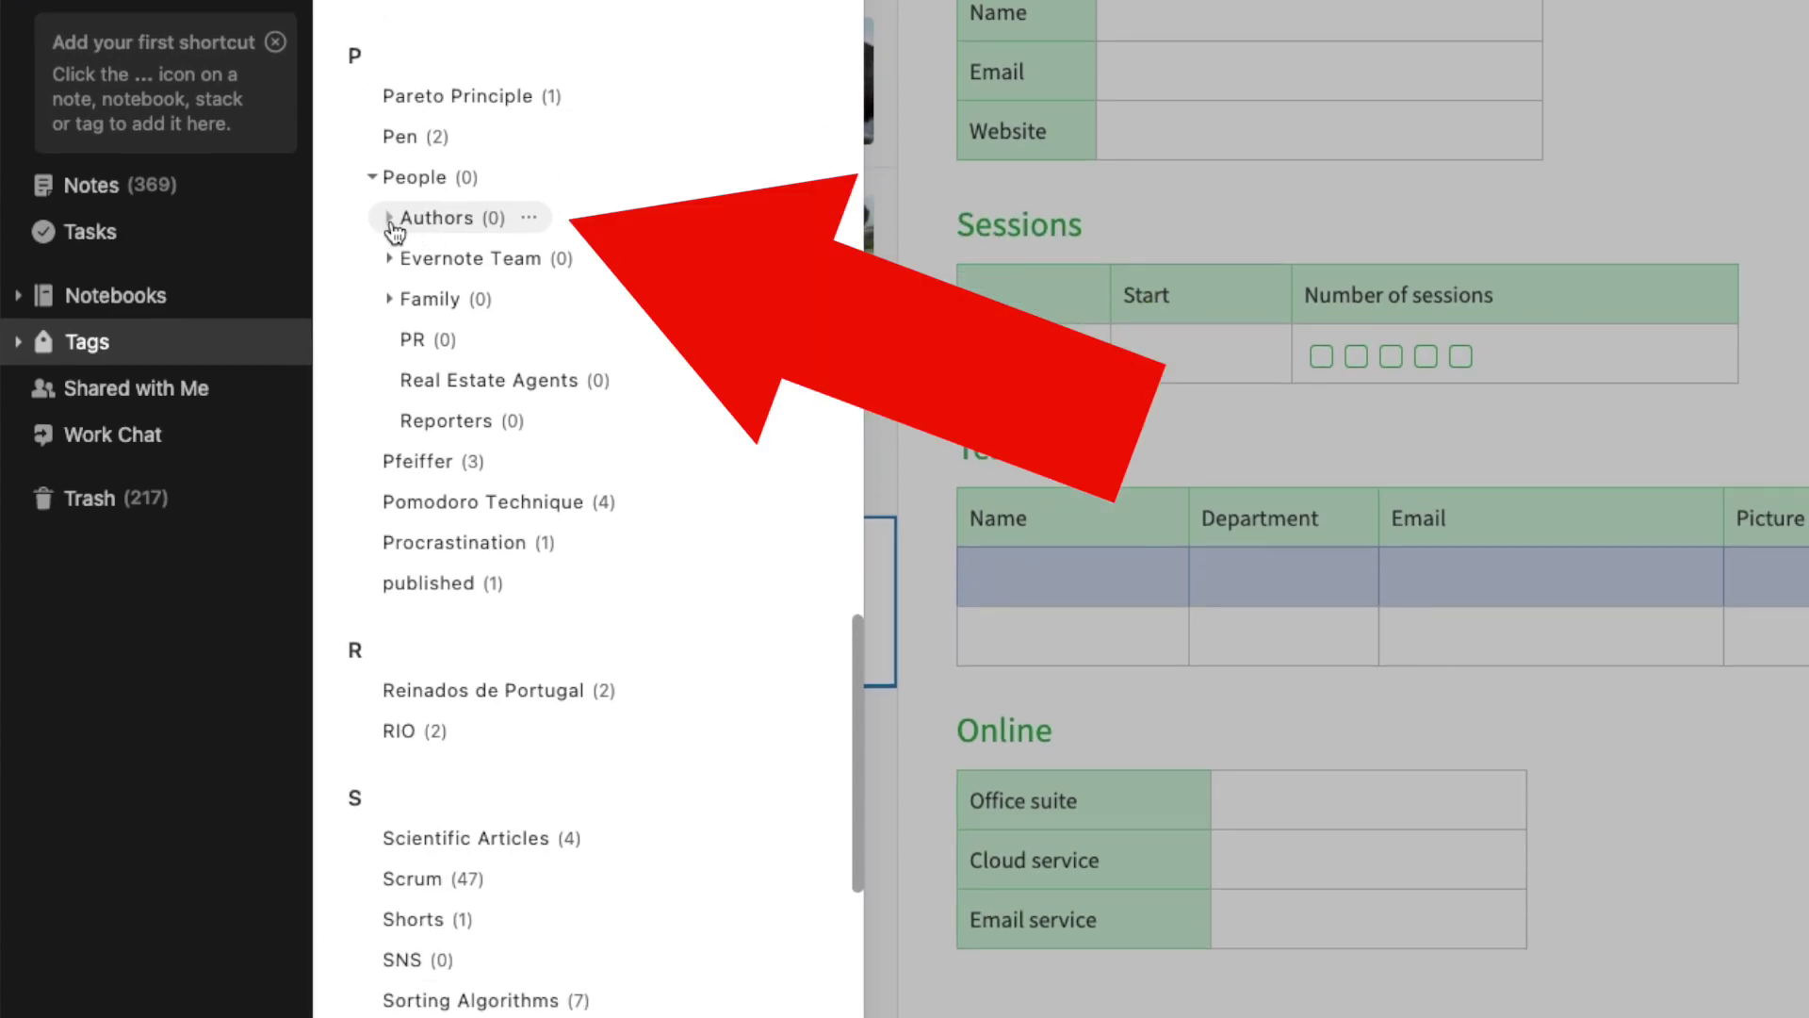
# Expand the Authors, Evernote Team and Family tags under People in turn to examine their sub-tags
pyautogui.click(388, 588)
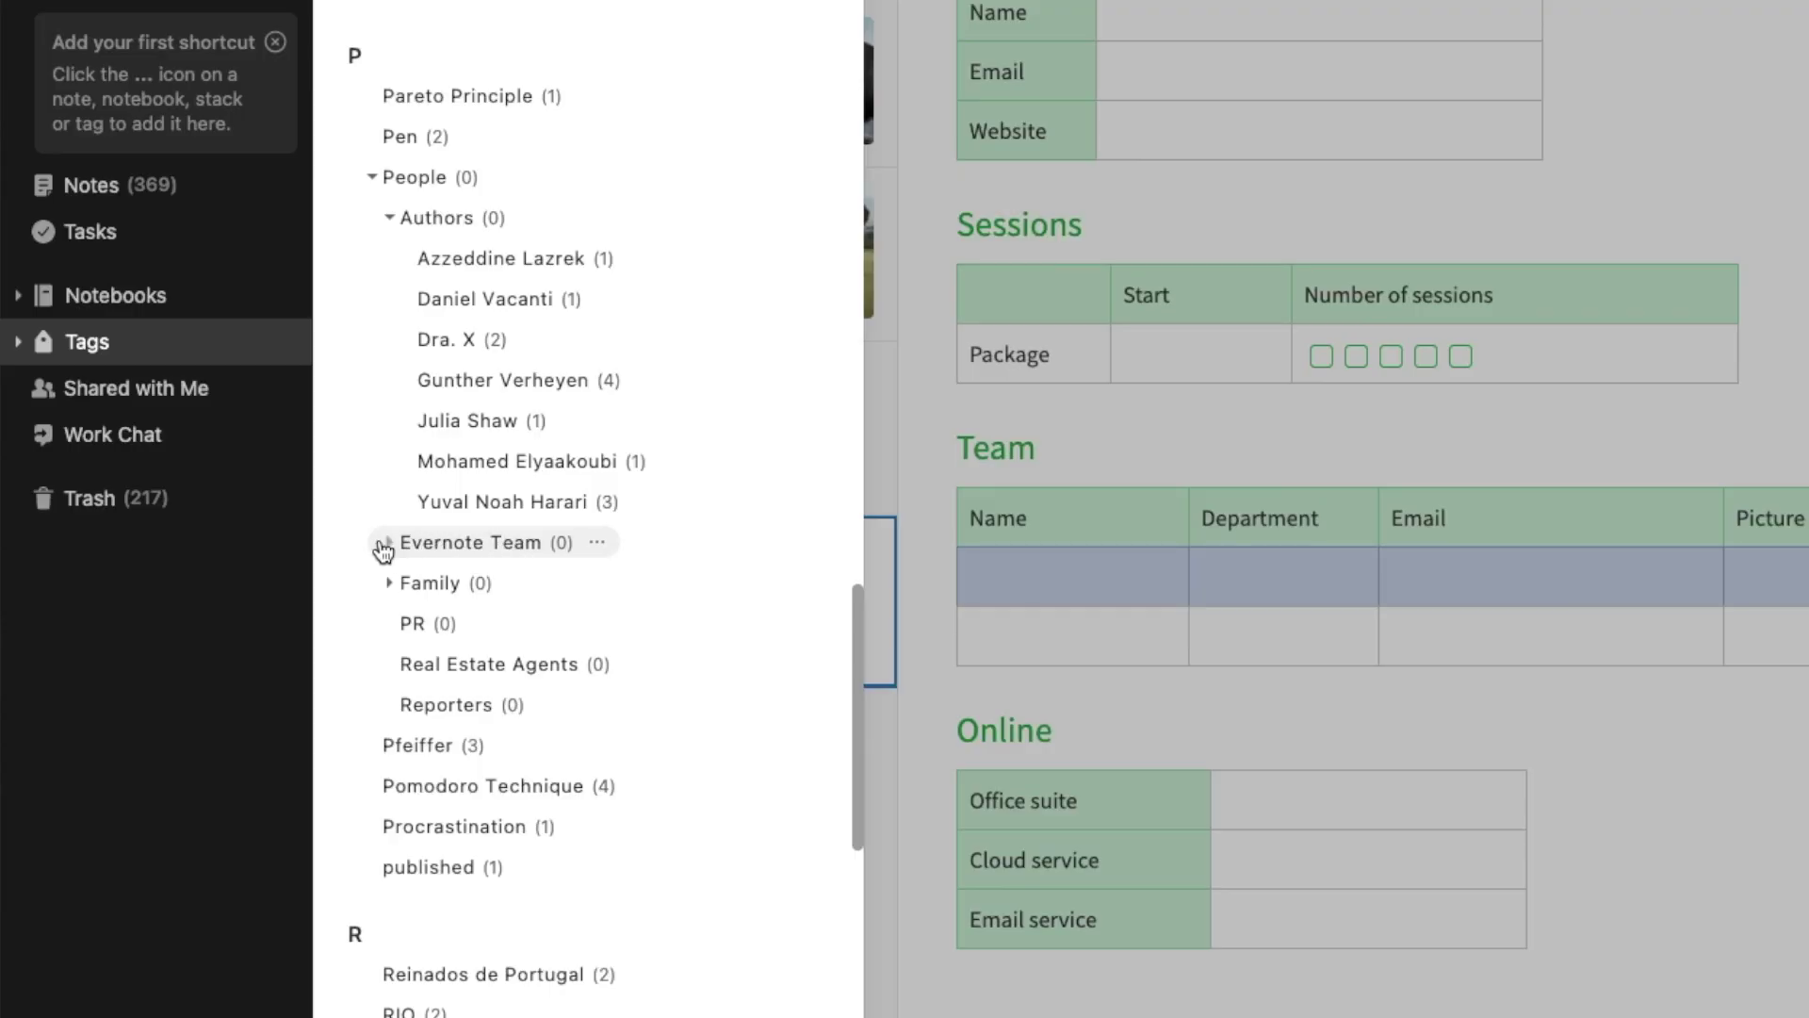
pyautogui.click(390, 226)
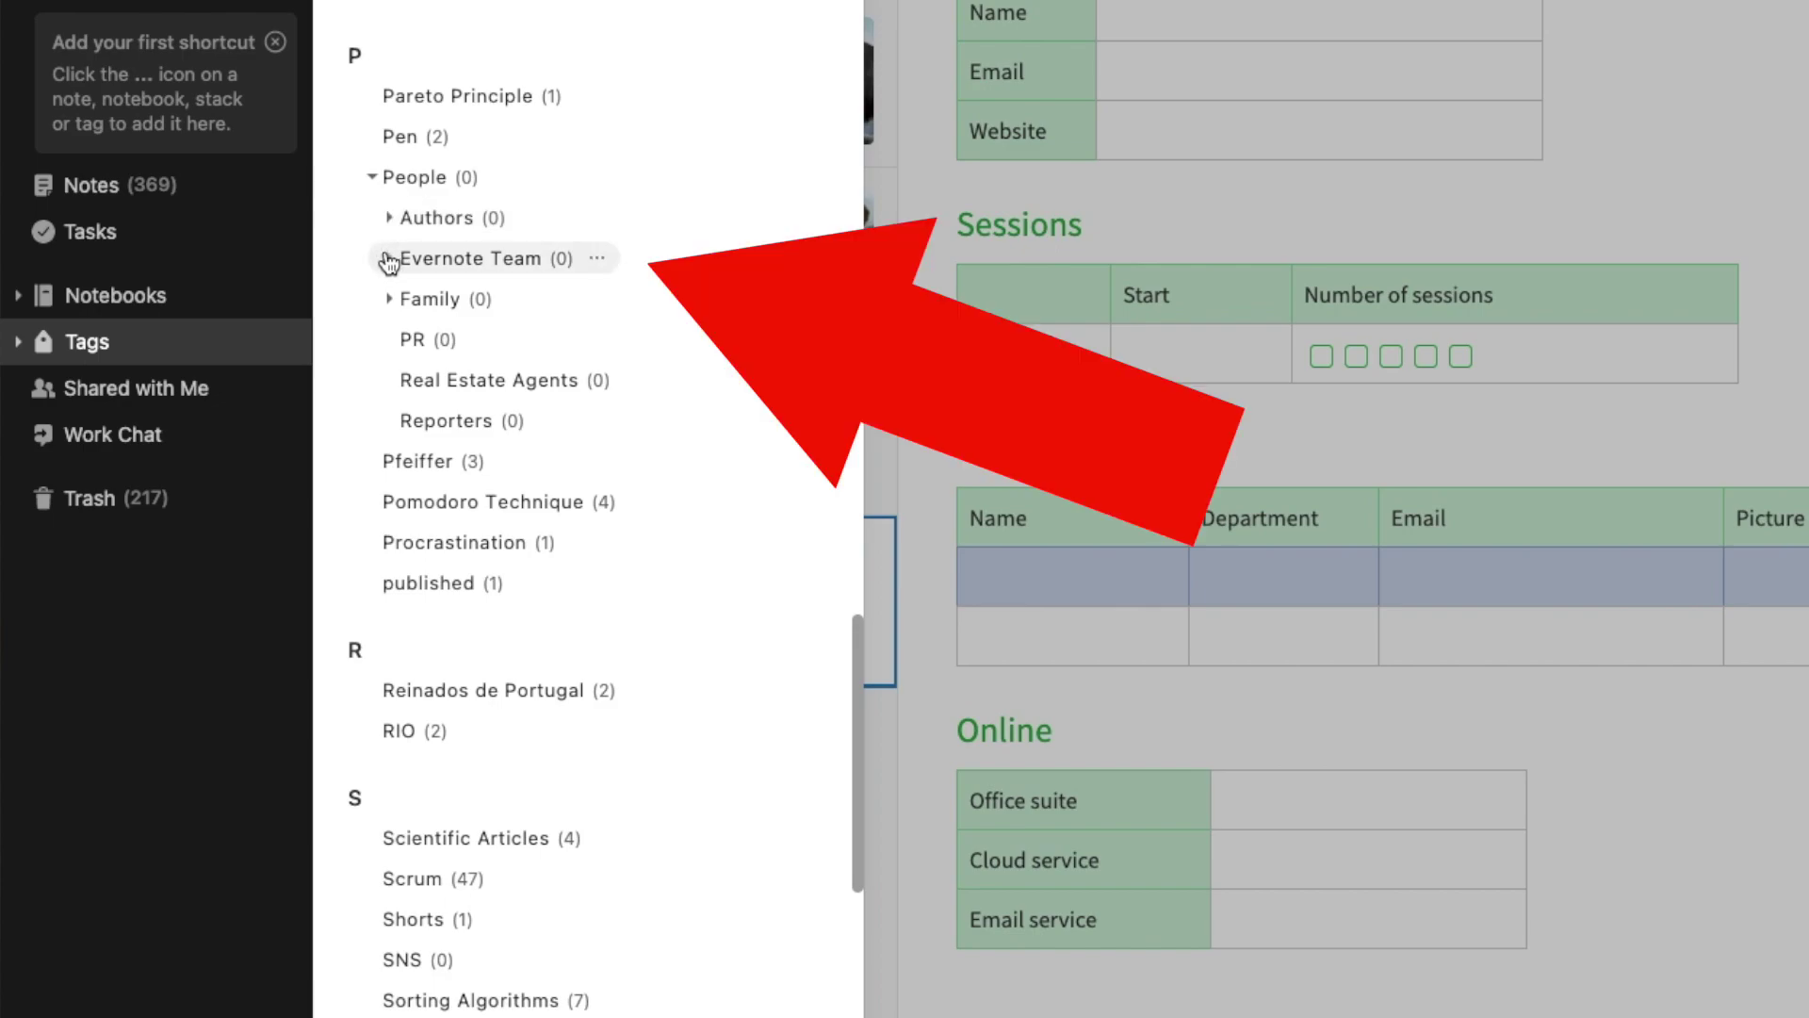
pyautogui.click(409, 260)
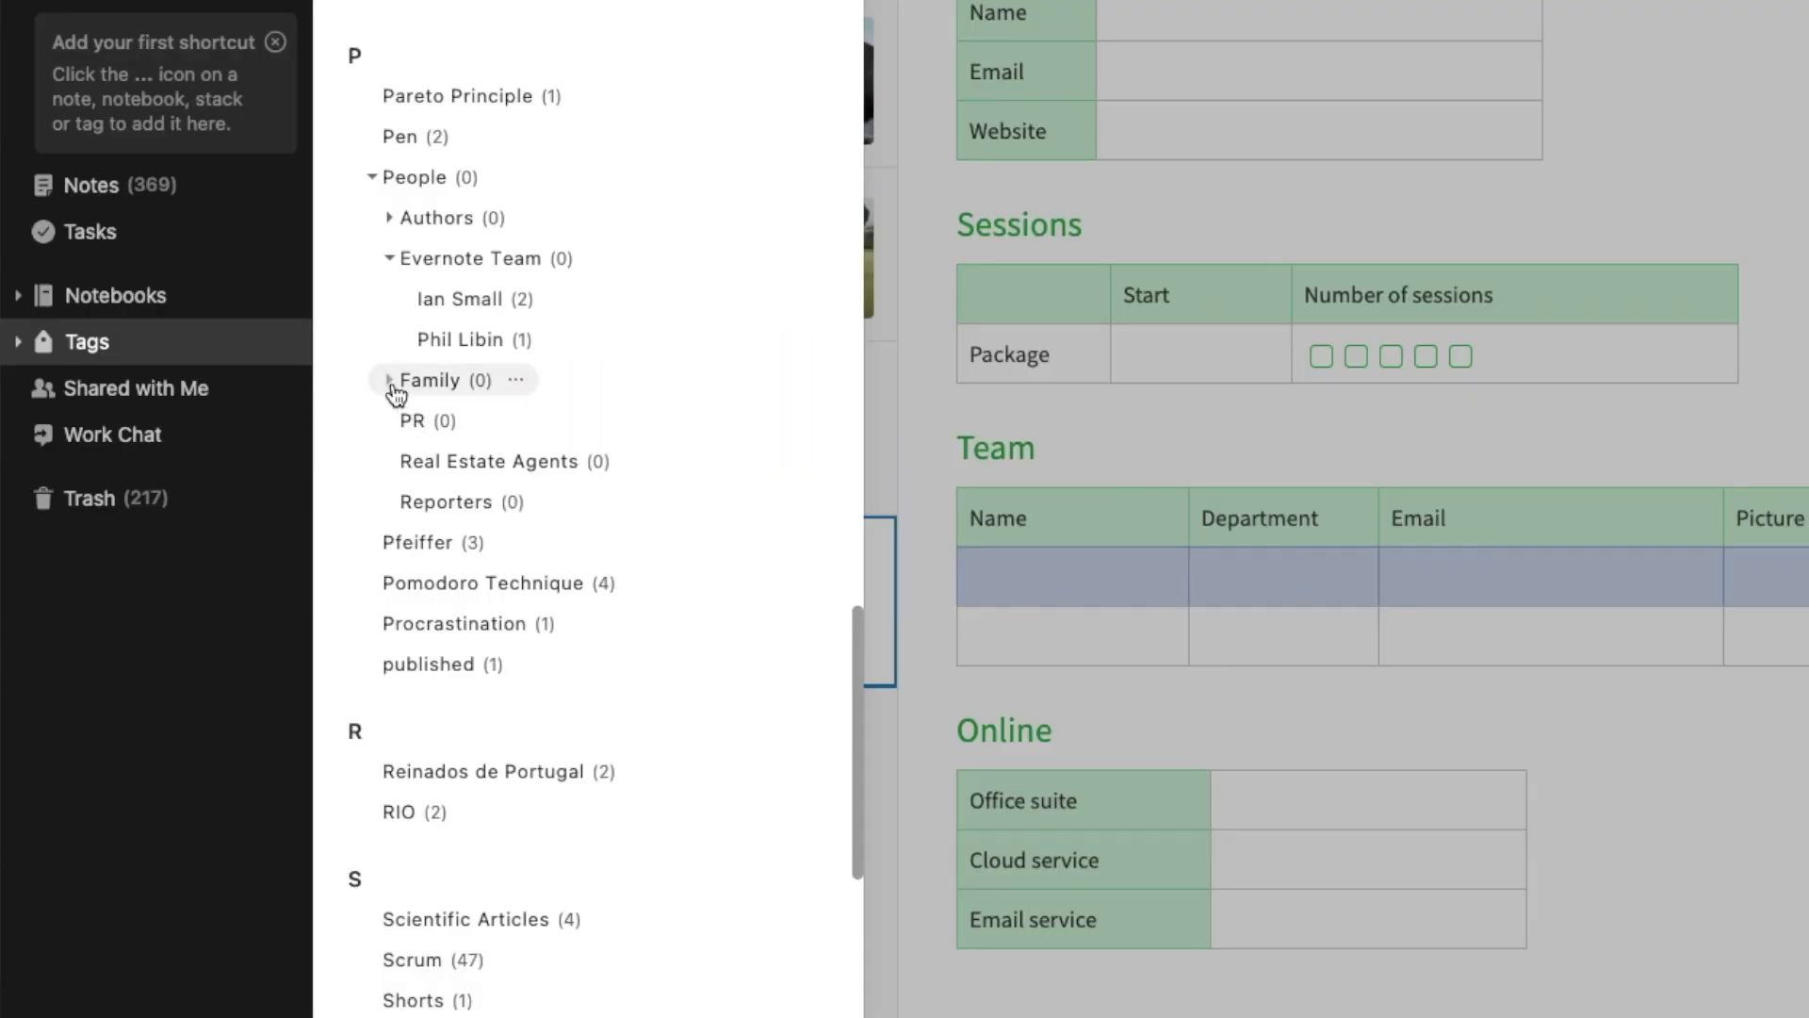
pyautogui.click(389, 382)
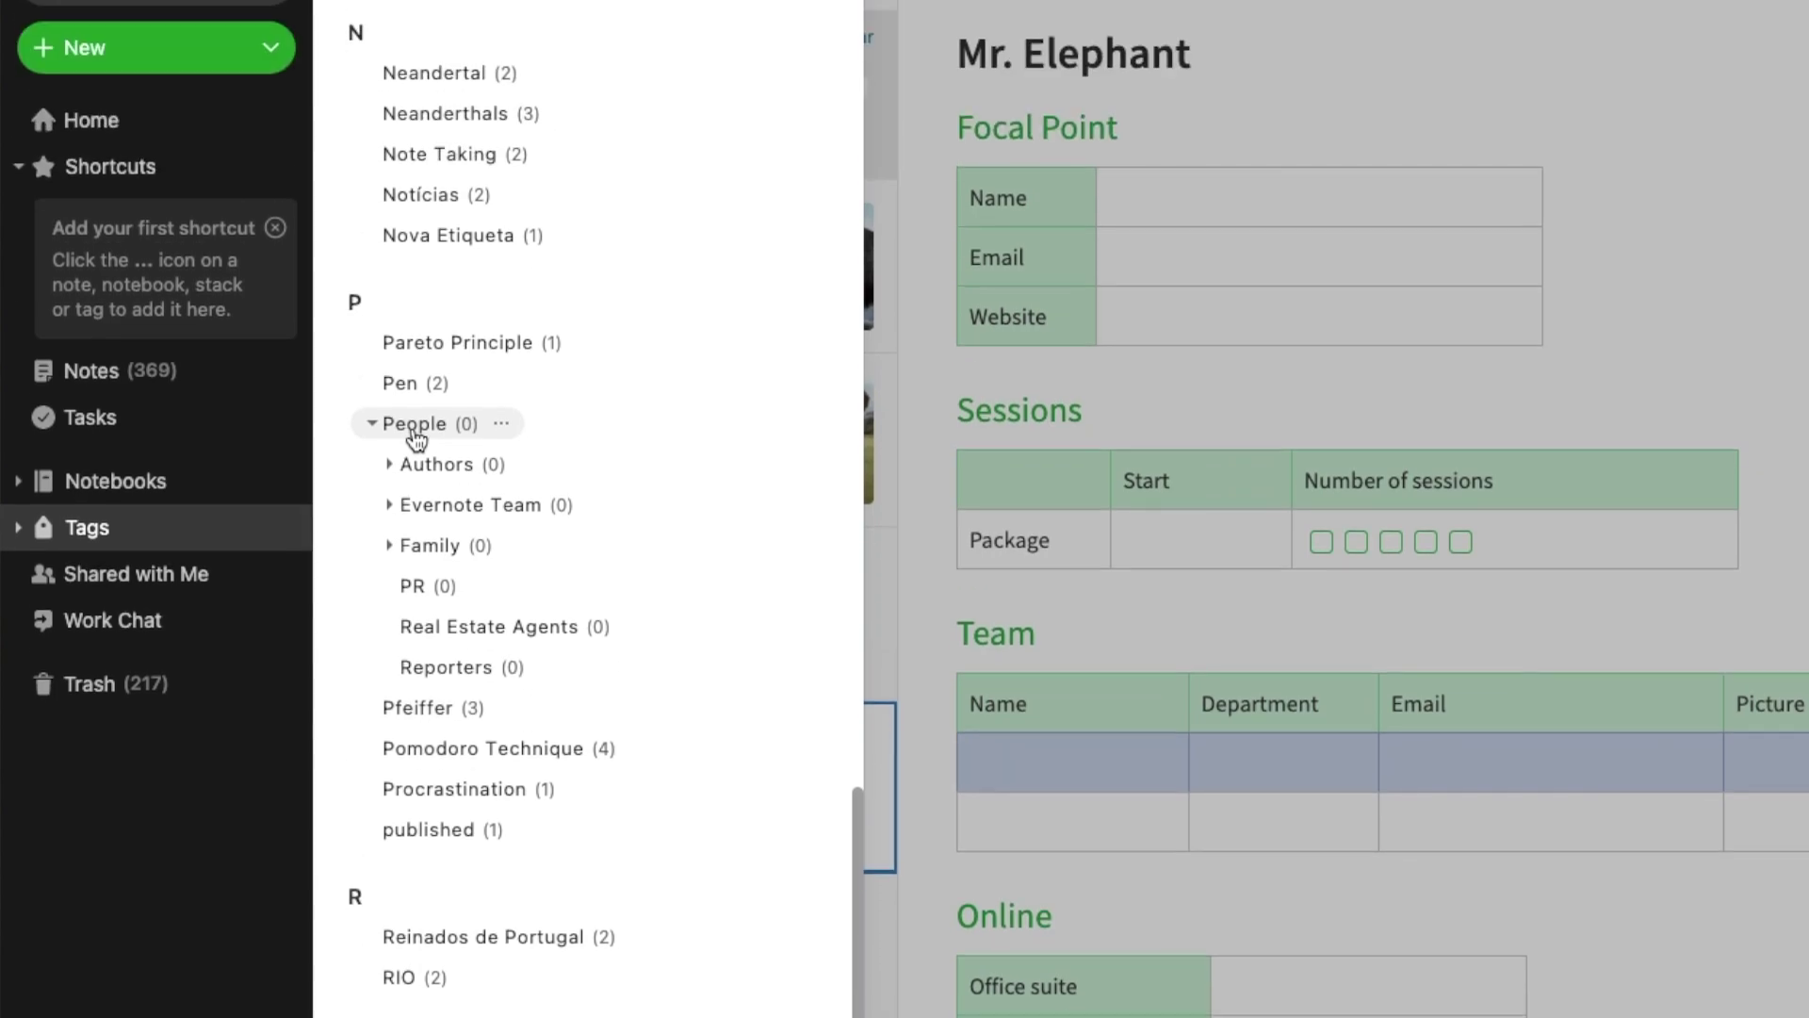
# Add the People tag to the shortcuts and search the tag list for NYC
pyautogui.moveTo(415, 251); pyautogui.dragTo(270, 156)
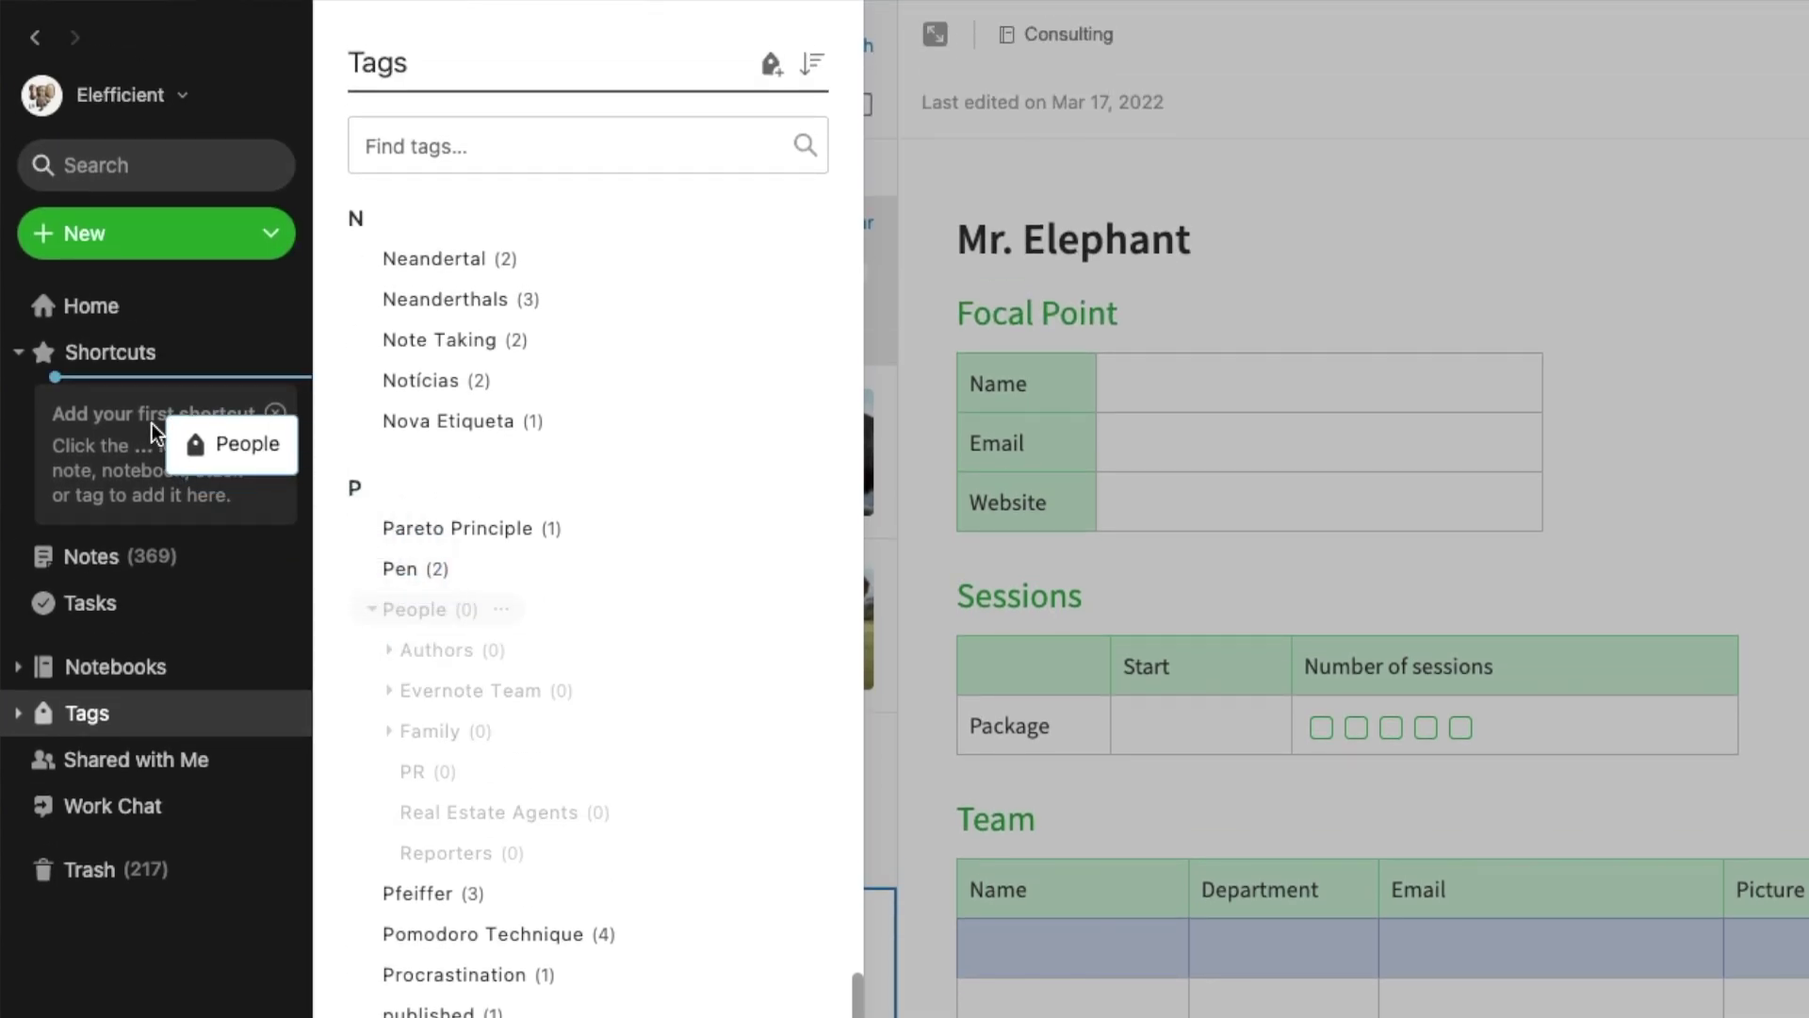
pyautogui.moveTo(154, 434); pyautogui.dragTo(154, 434)
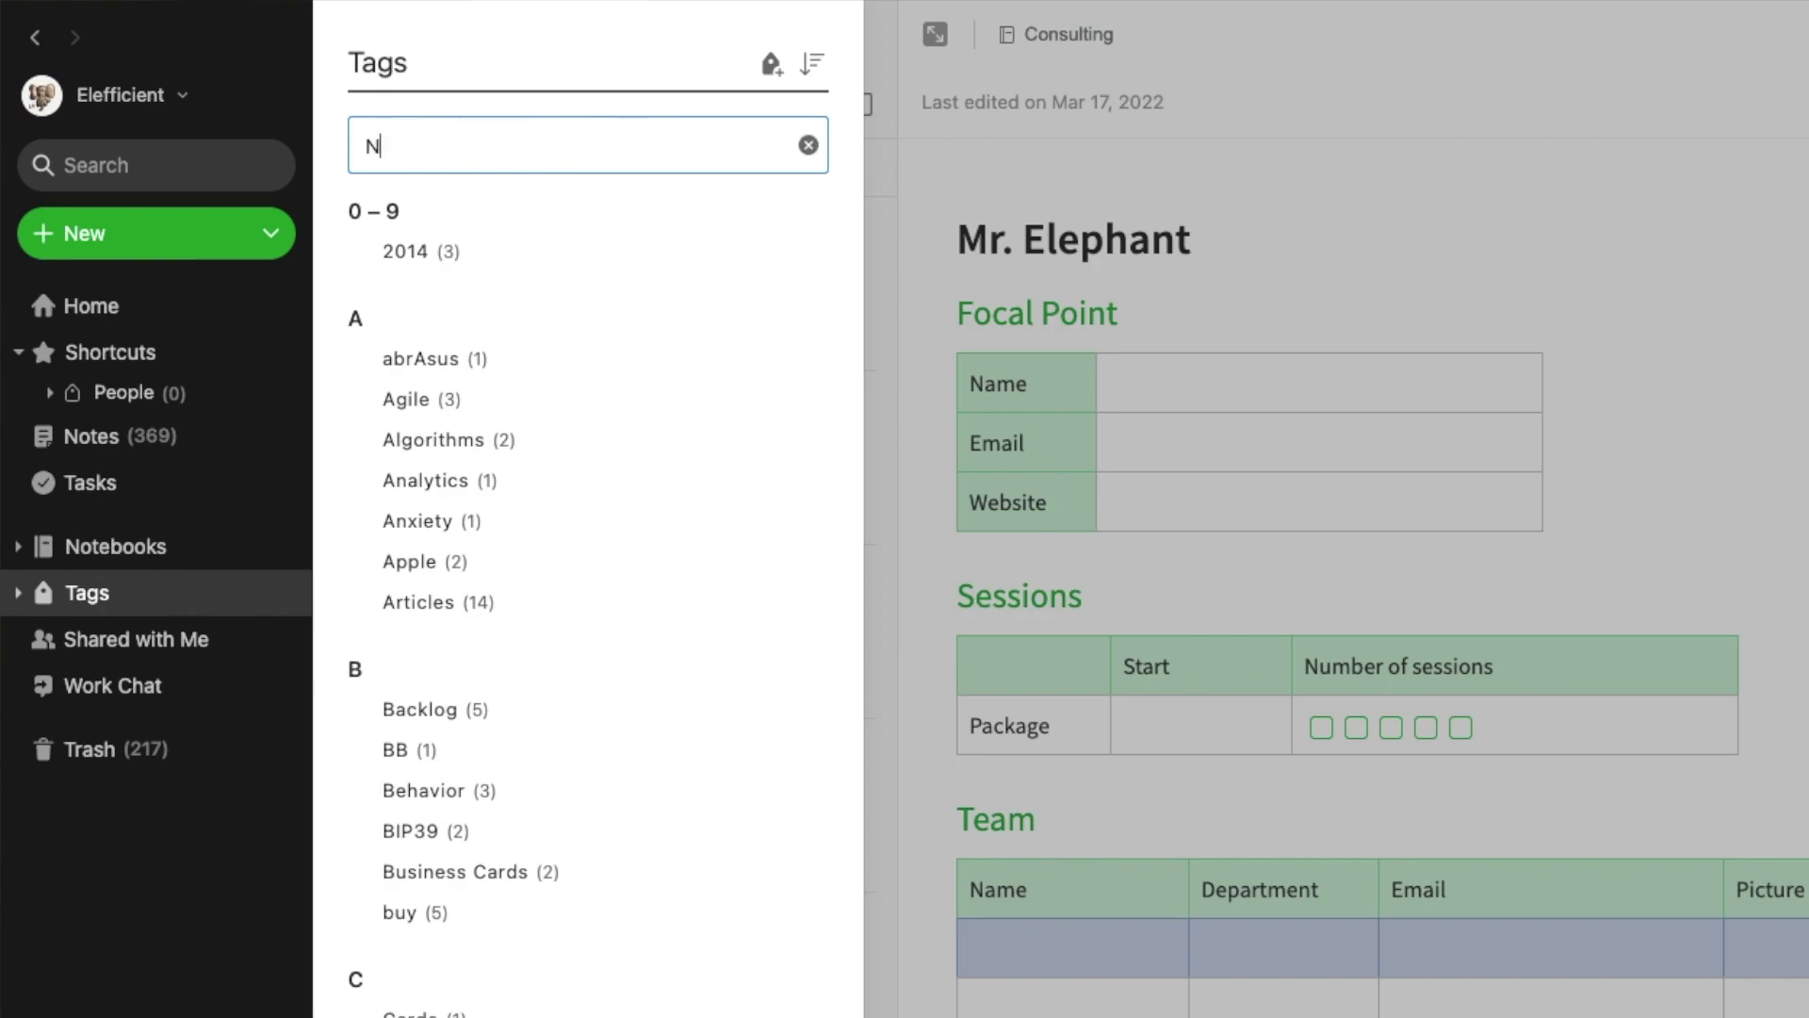
pyautogui.write('YC')
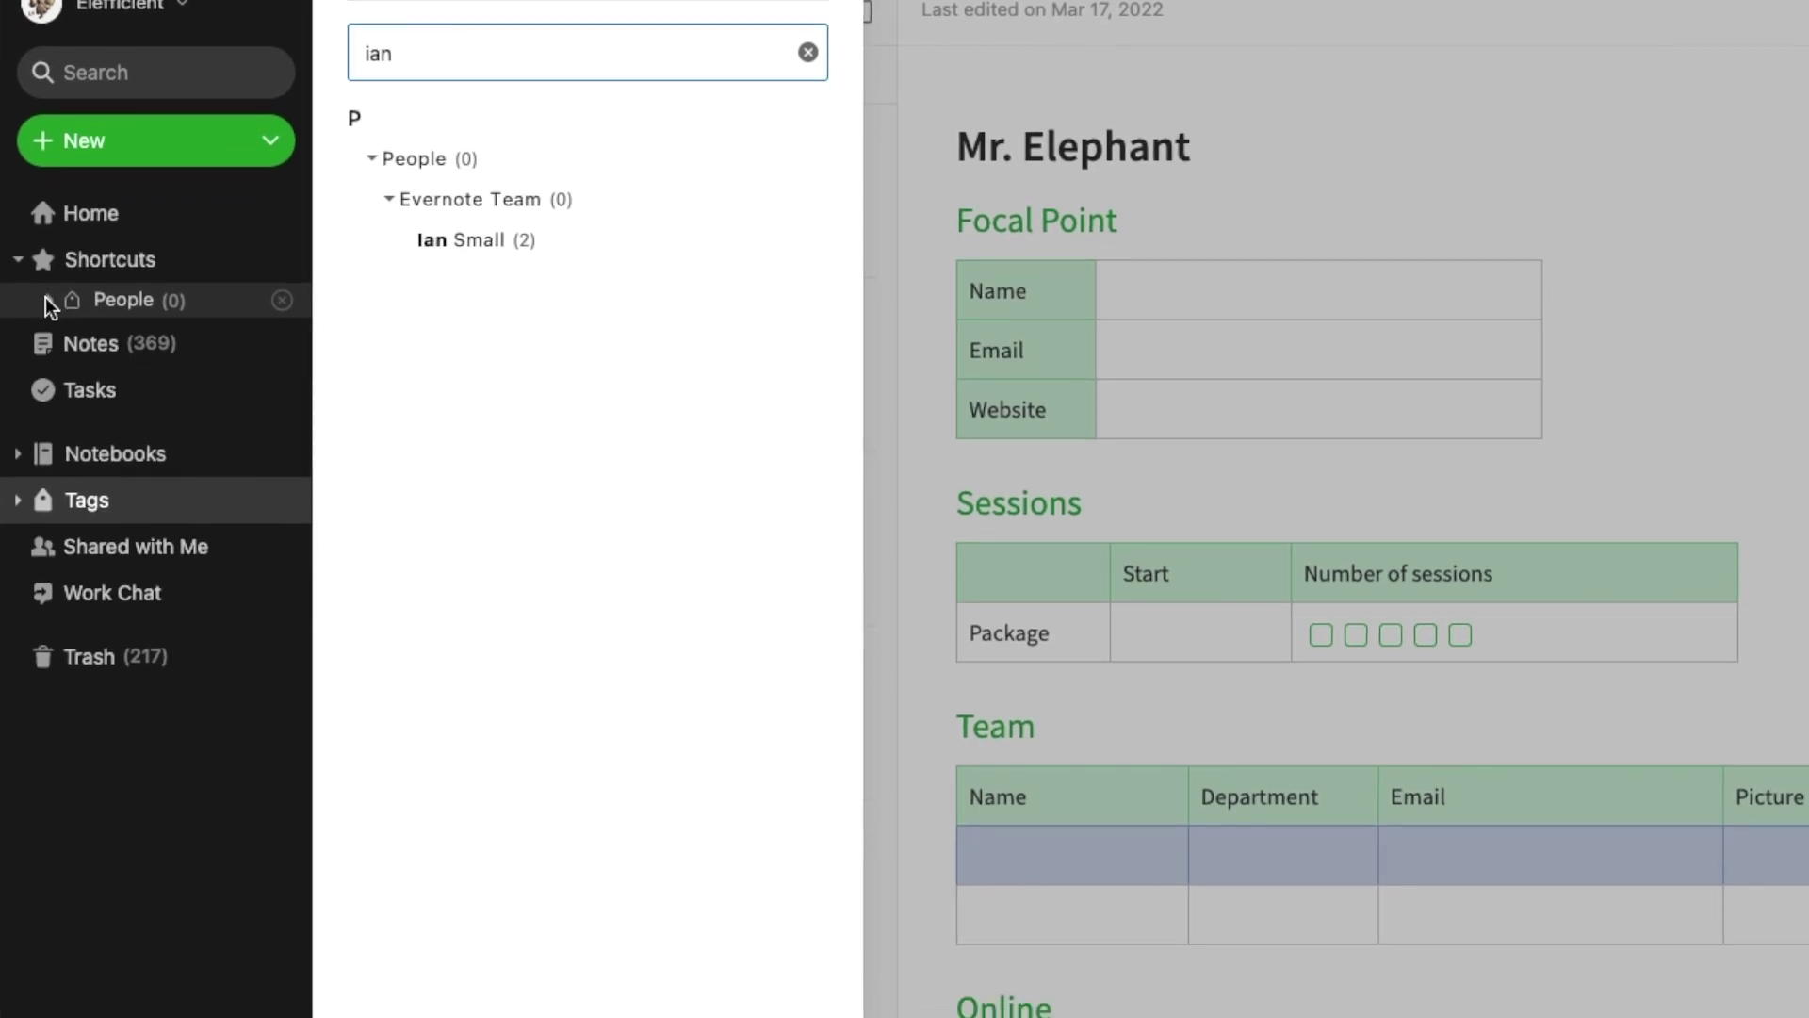
# Expand the People shortcut down to its Authors sub-tags and show the notes tagged Julia Shaw
pyautogui.click(48, 392)
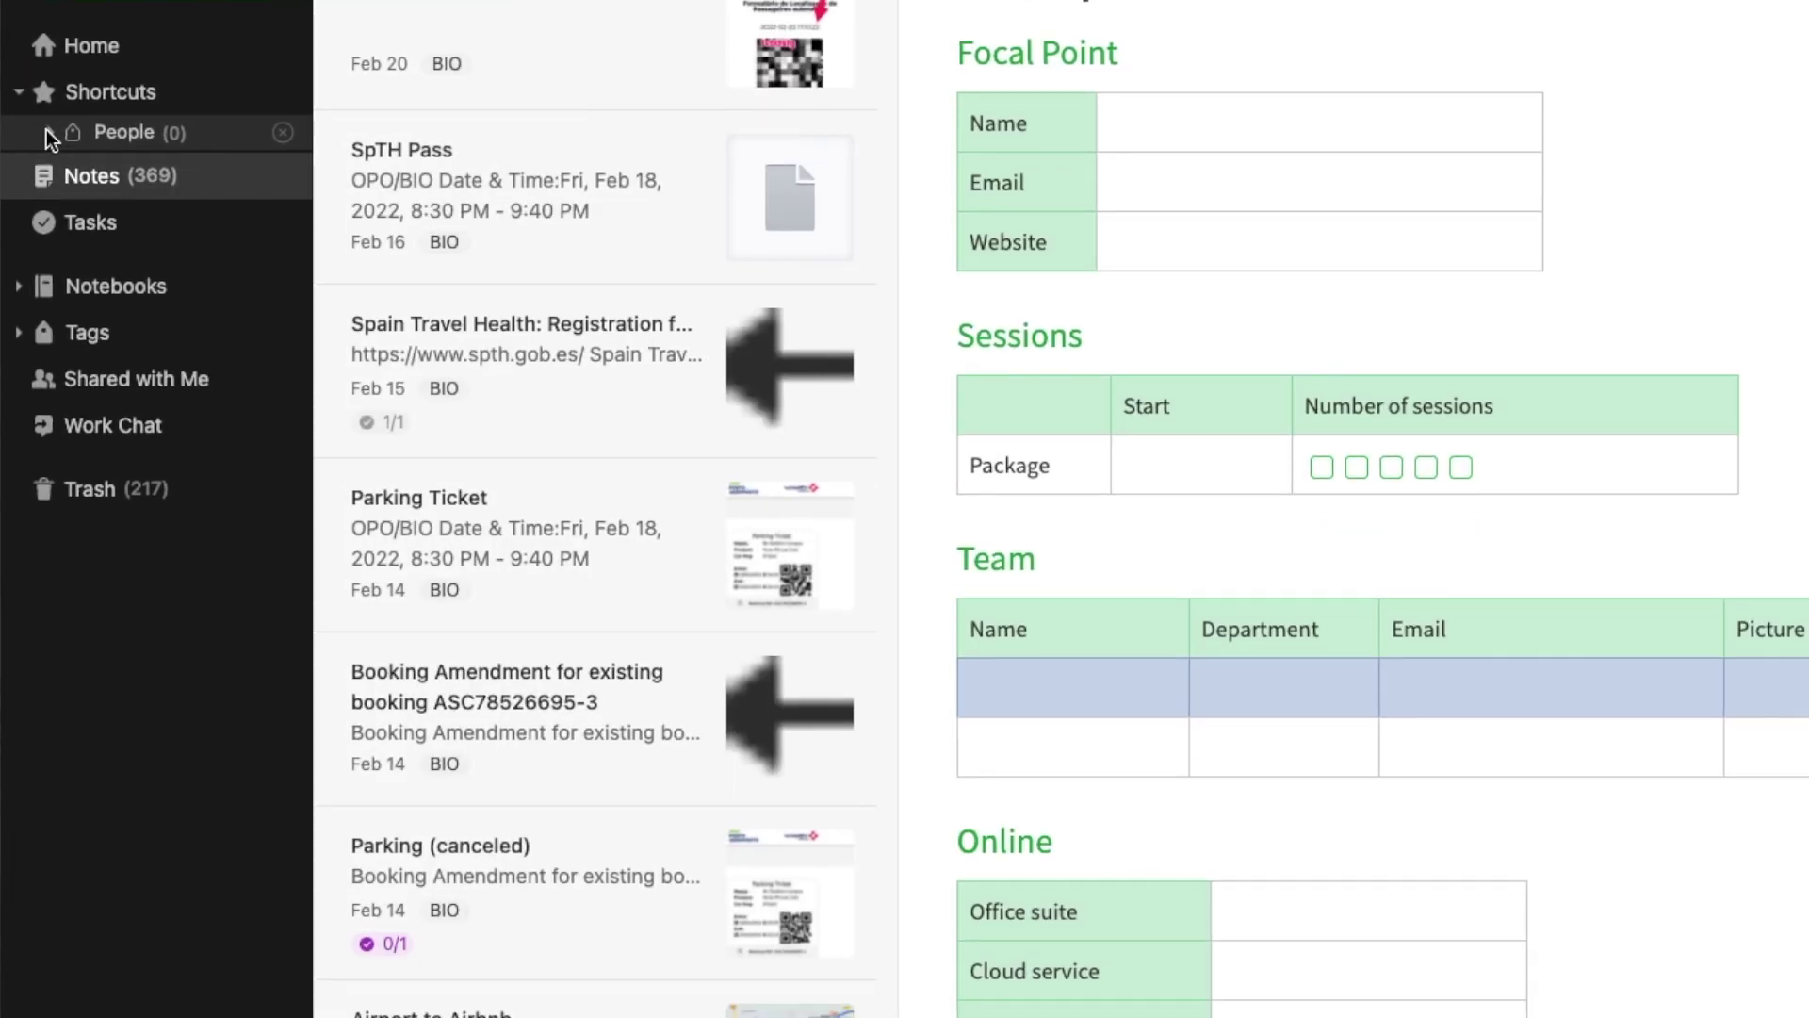
pyautogui.click(48, 133)
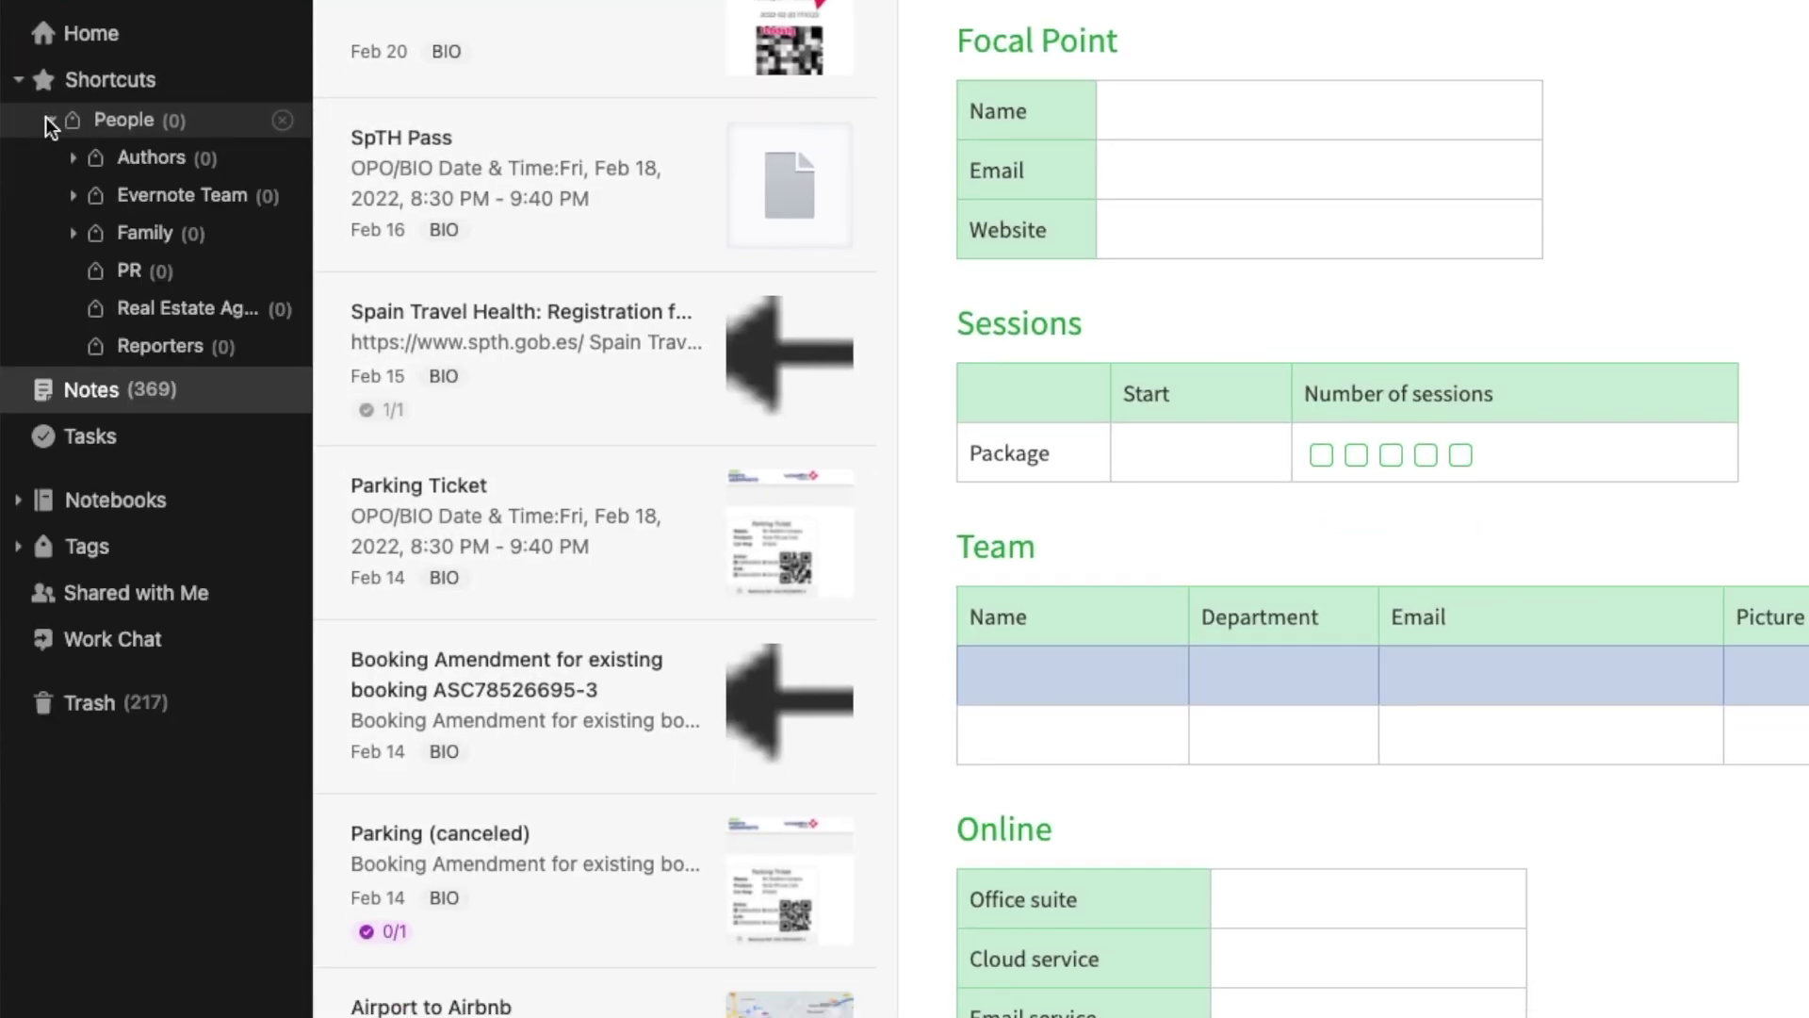
pyautogui.click(74, 157)
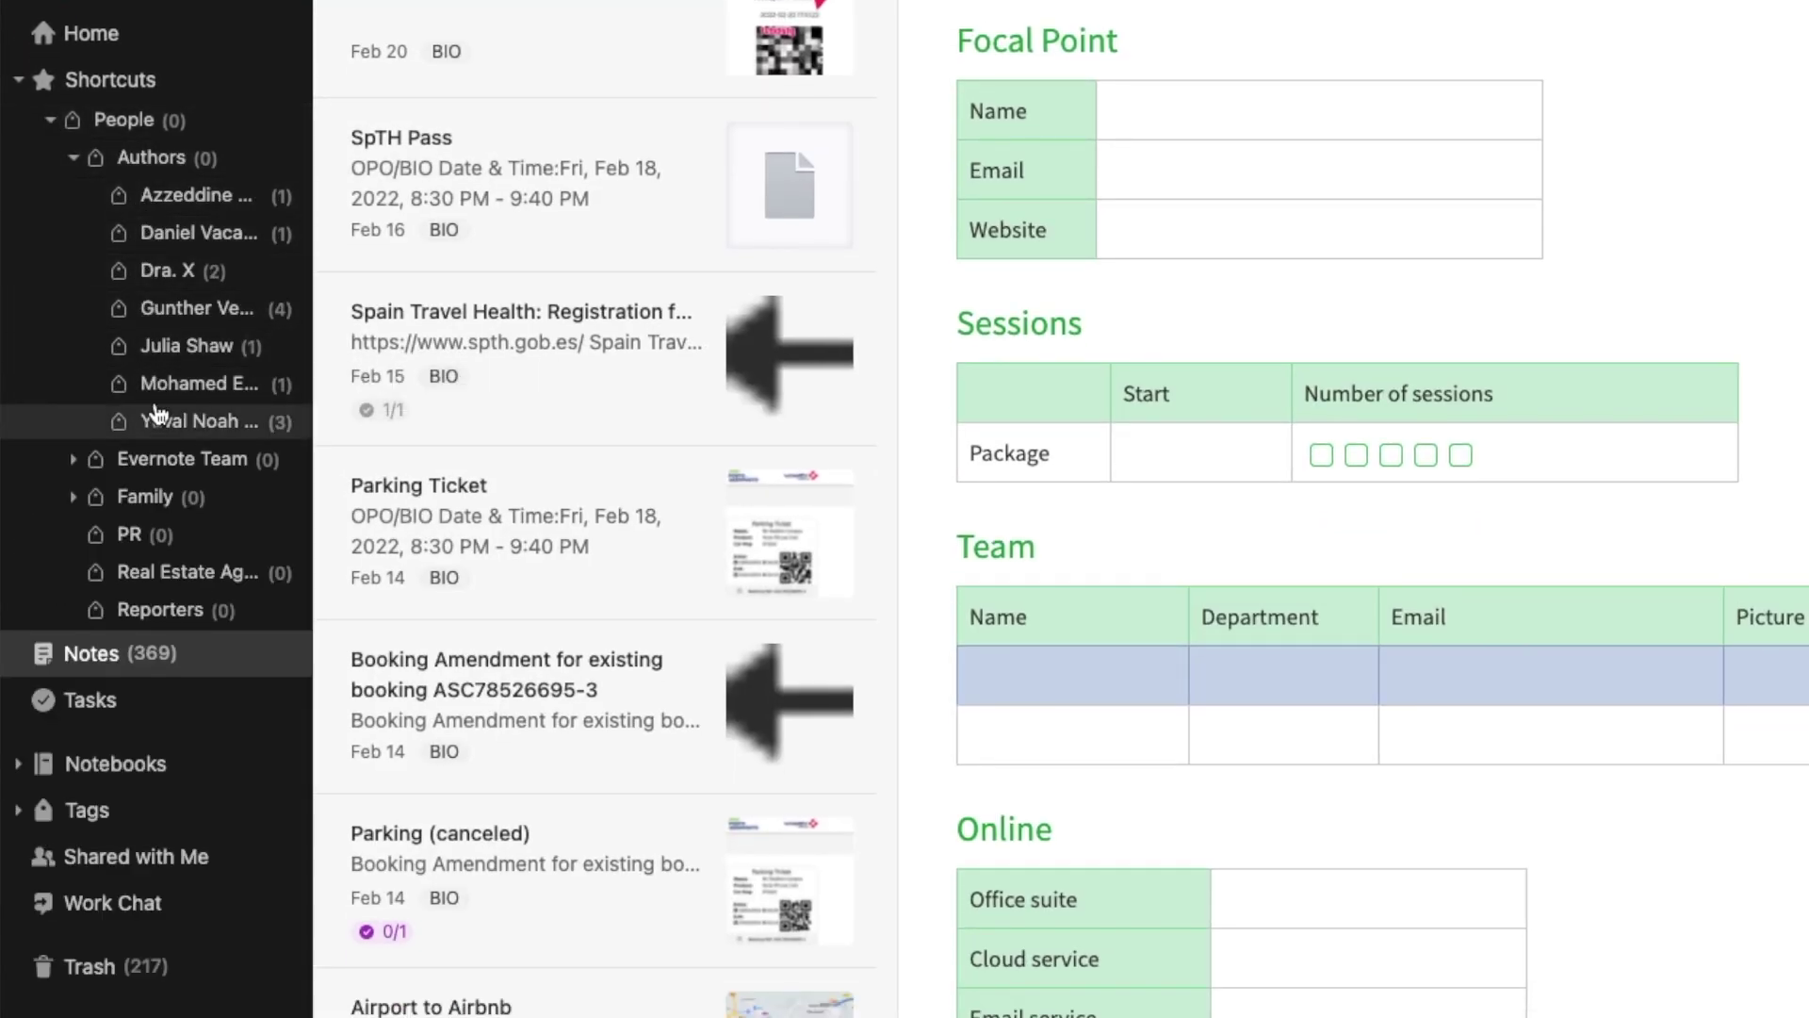
pyautogui.click(193, 347)
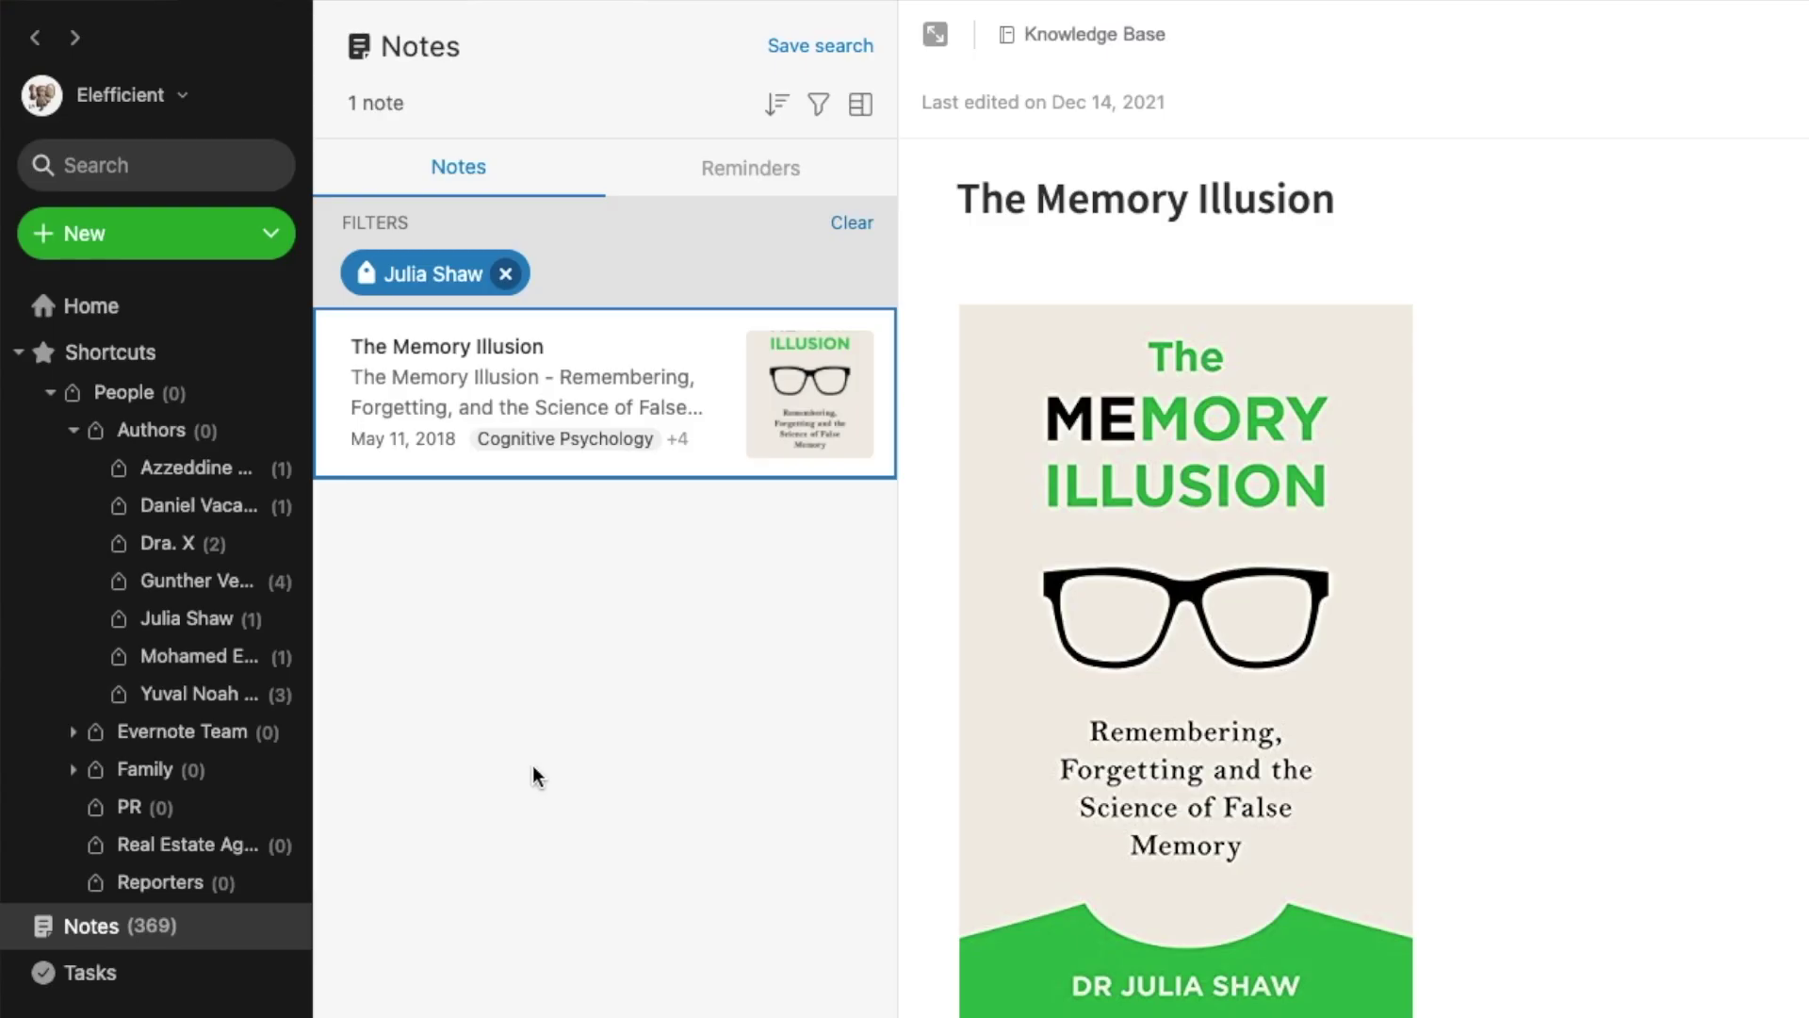
# Filter the notes by the Evernote Team tag with its sub-tags included
pyautogui.click(183, 733)
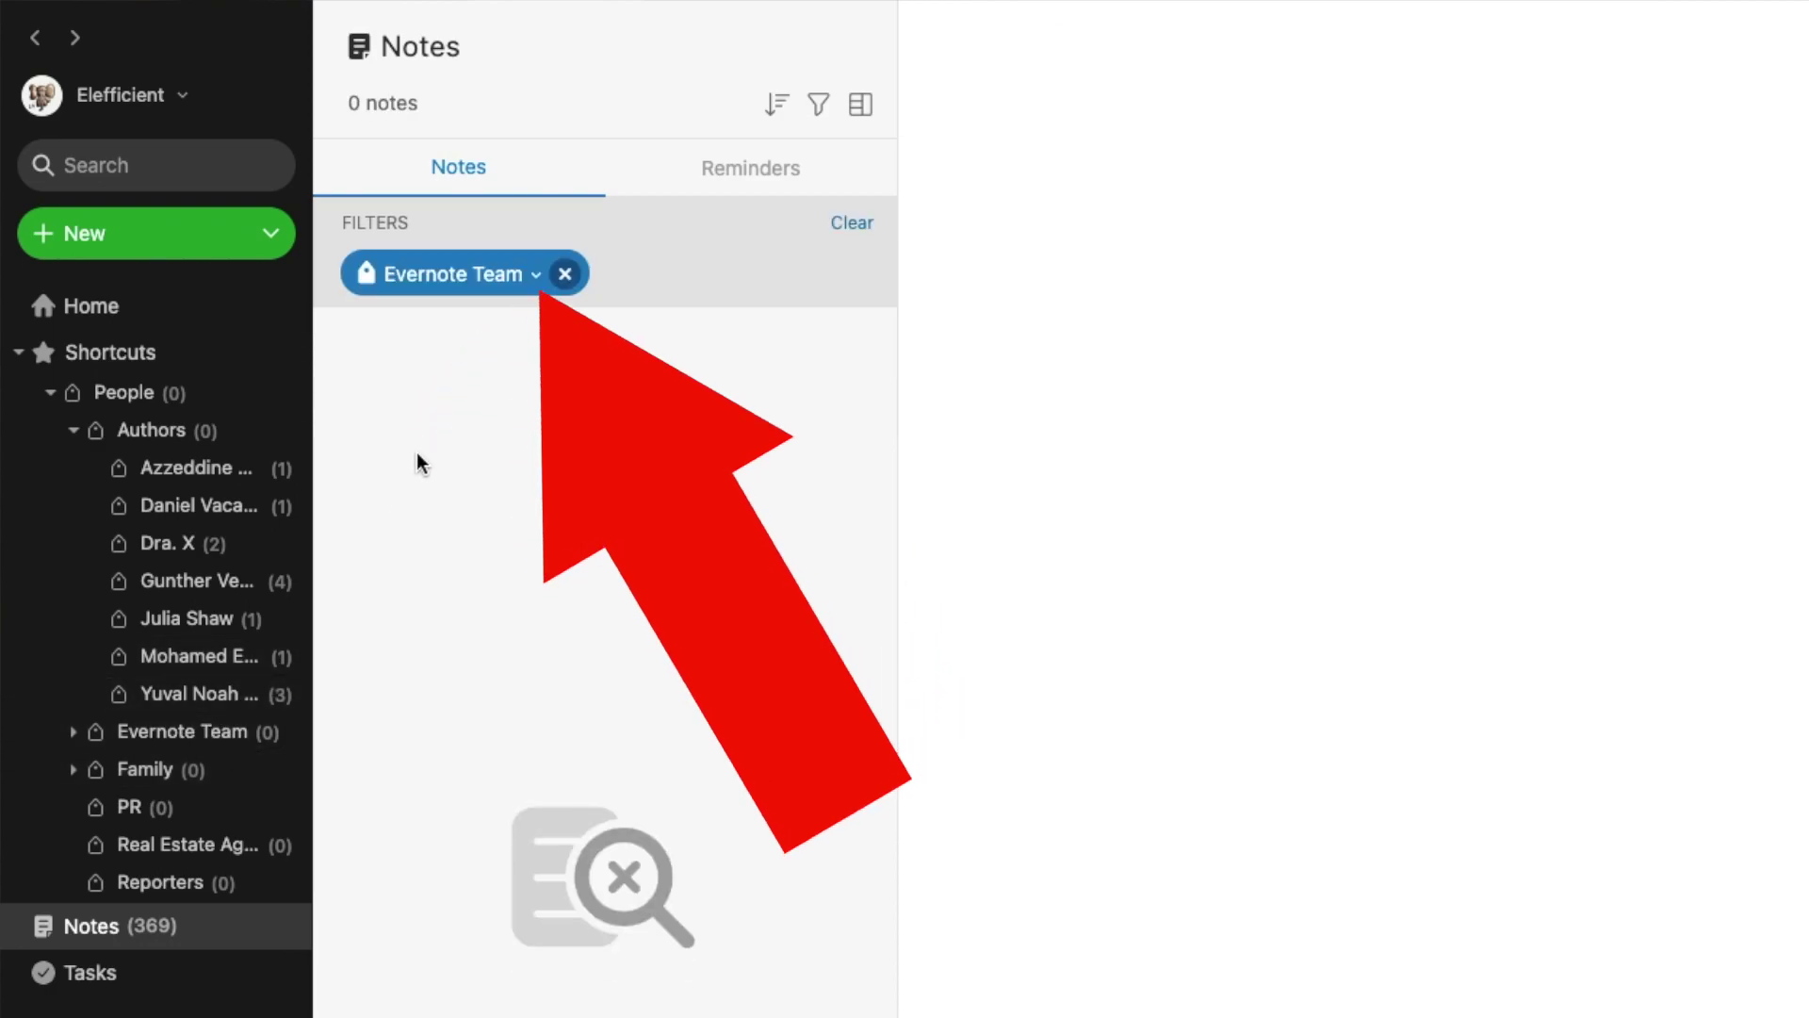
pyautogui.click(534, 278)
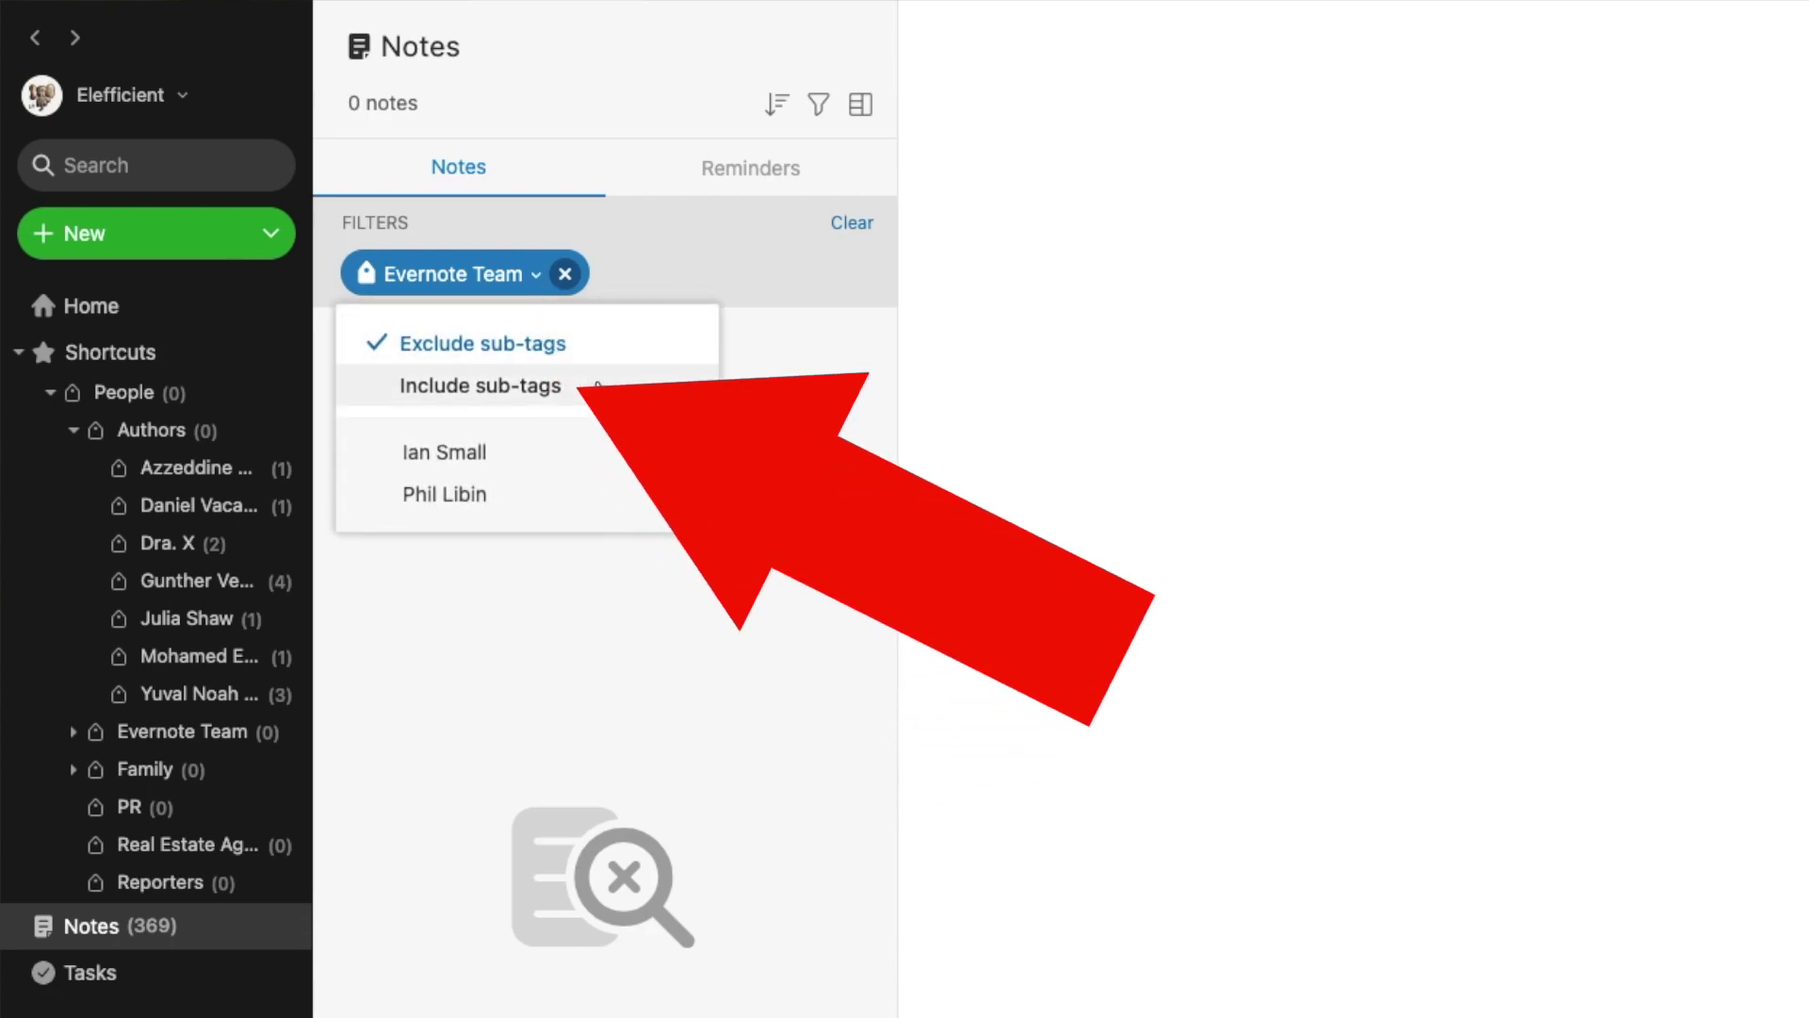
pyautogui.click(598, 387)
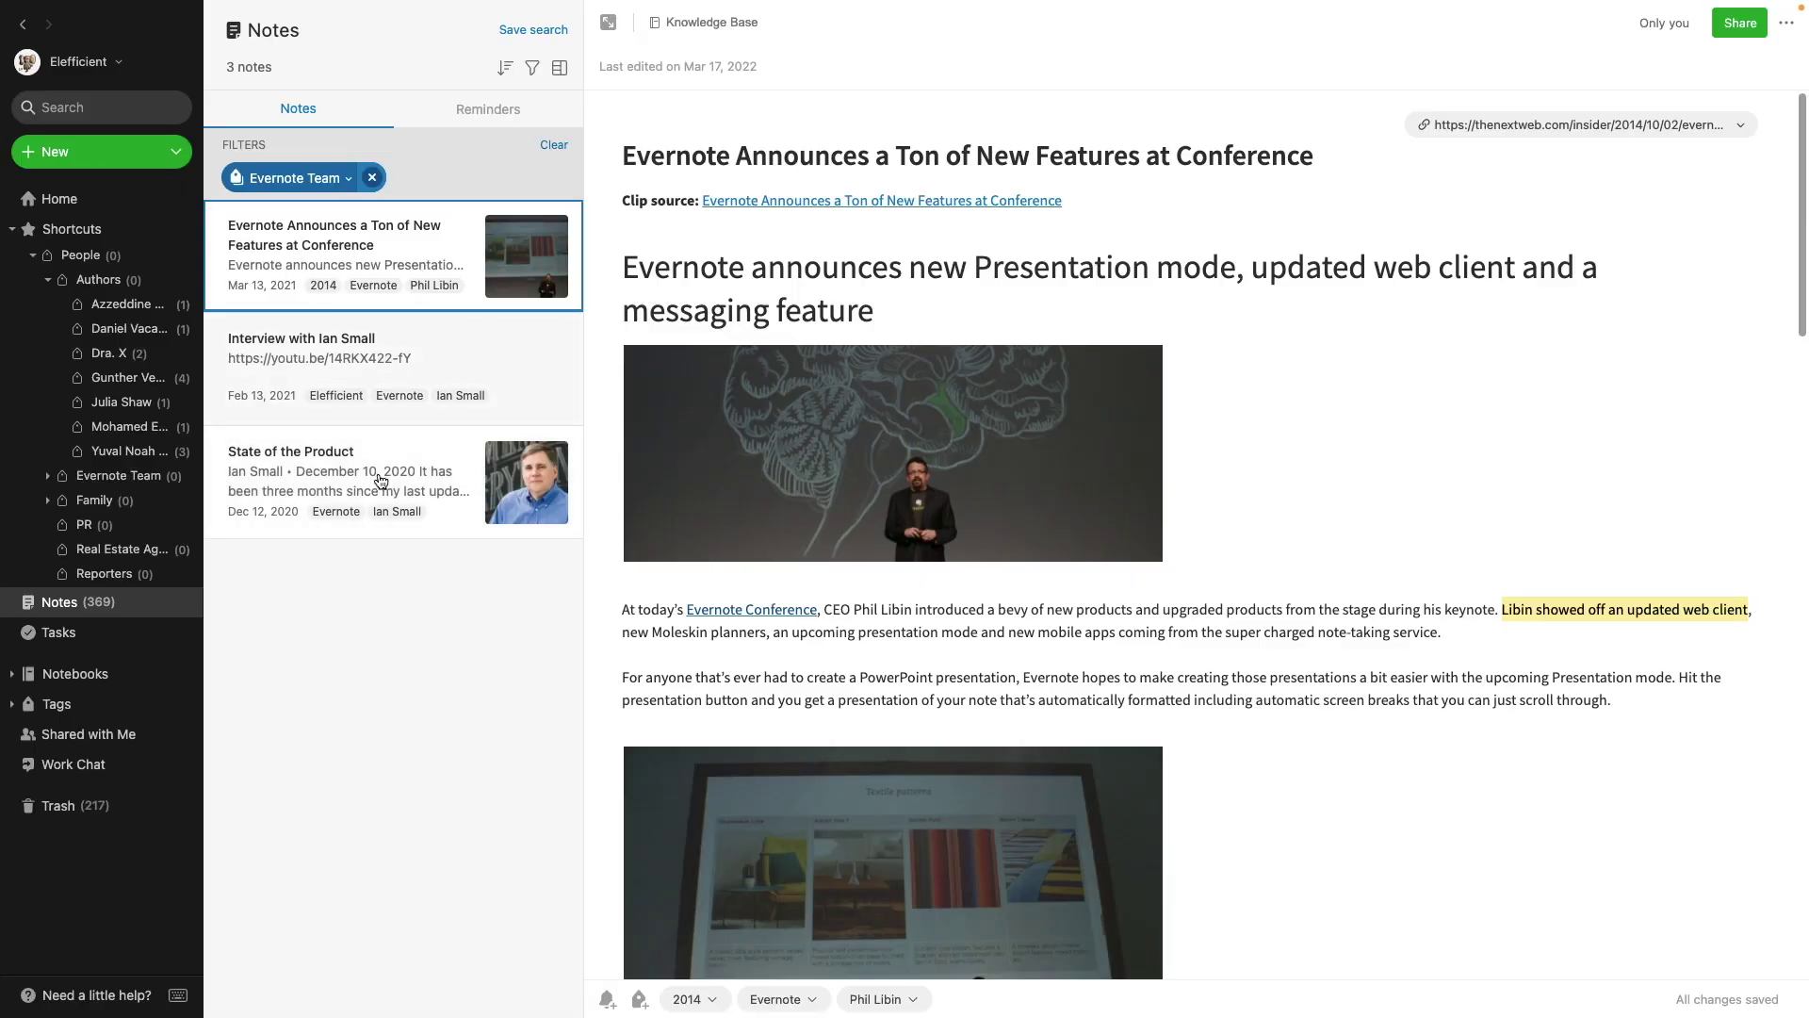
# View the State of the Product note and the Interview with Ian Small note from the filtered list
pyautogui.click(381, 482)
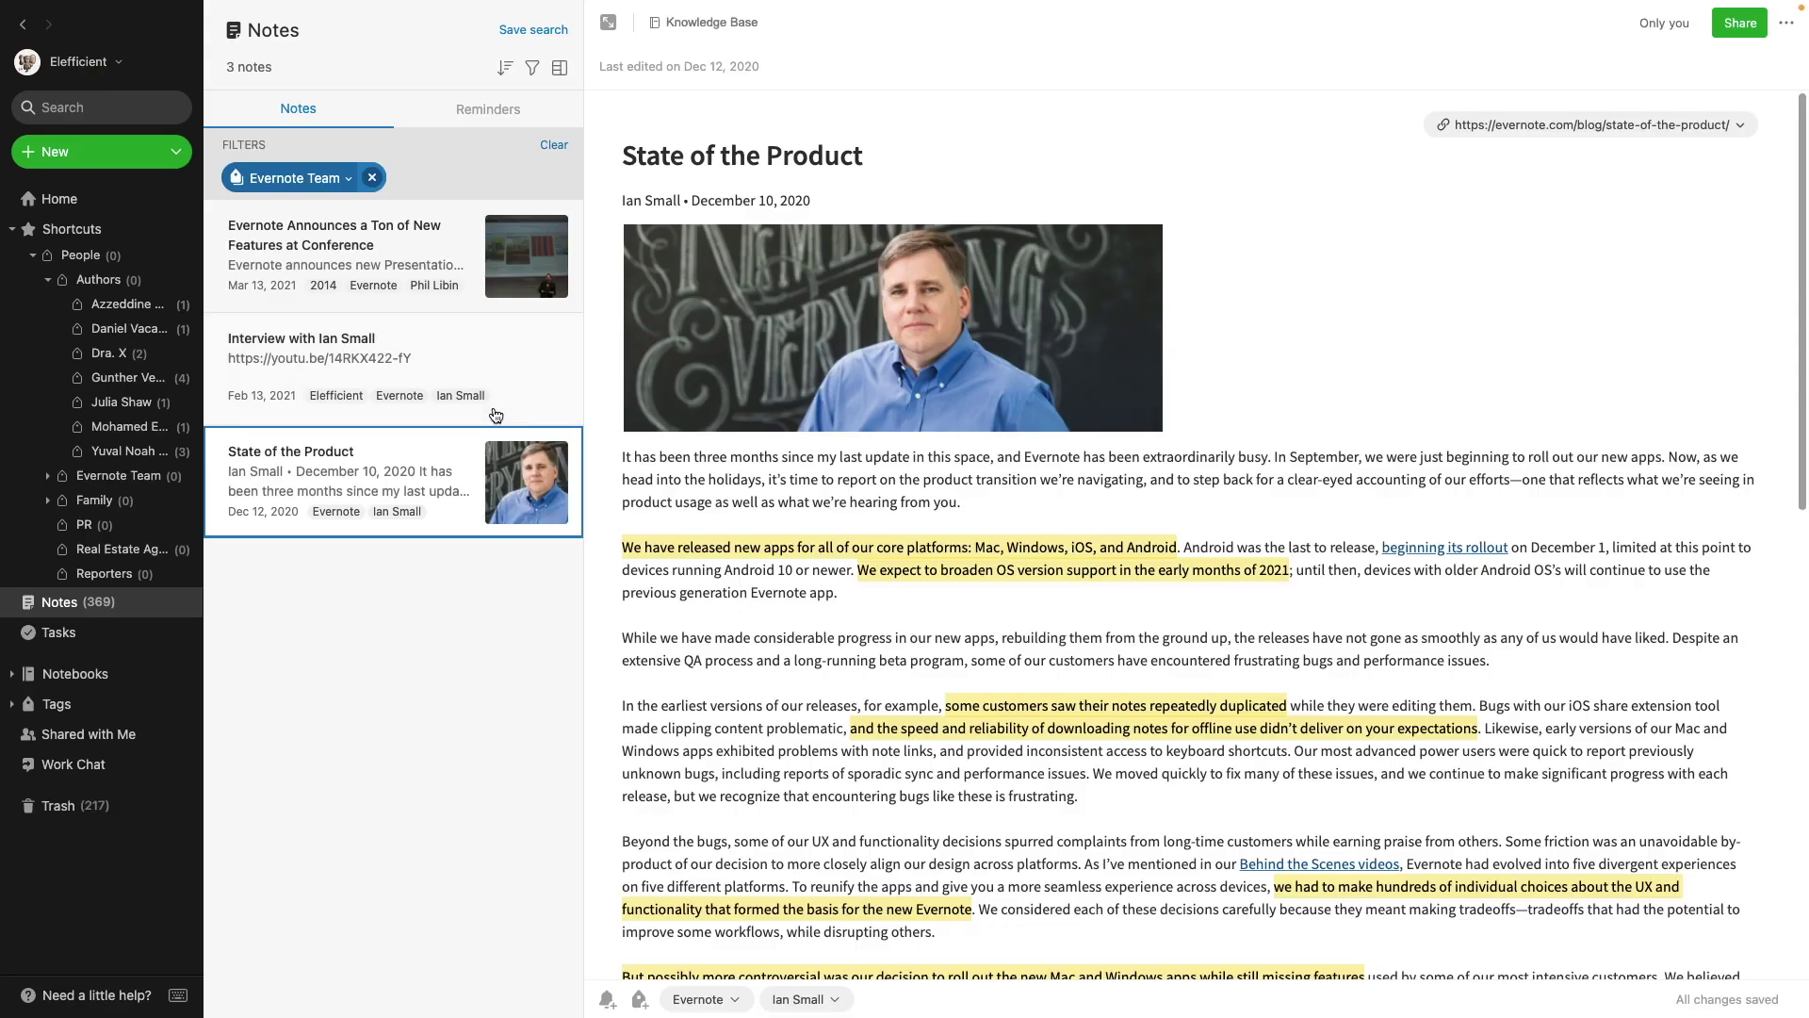
pyautogui.click(478, 366)
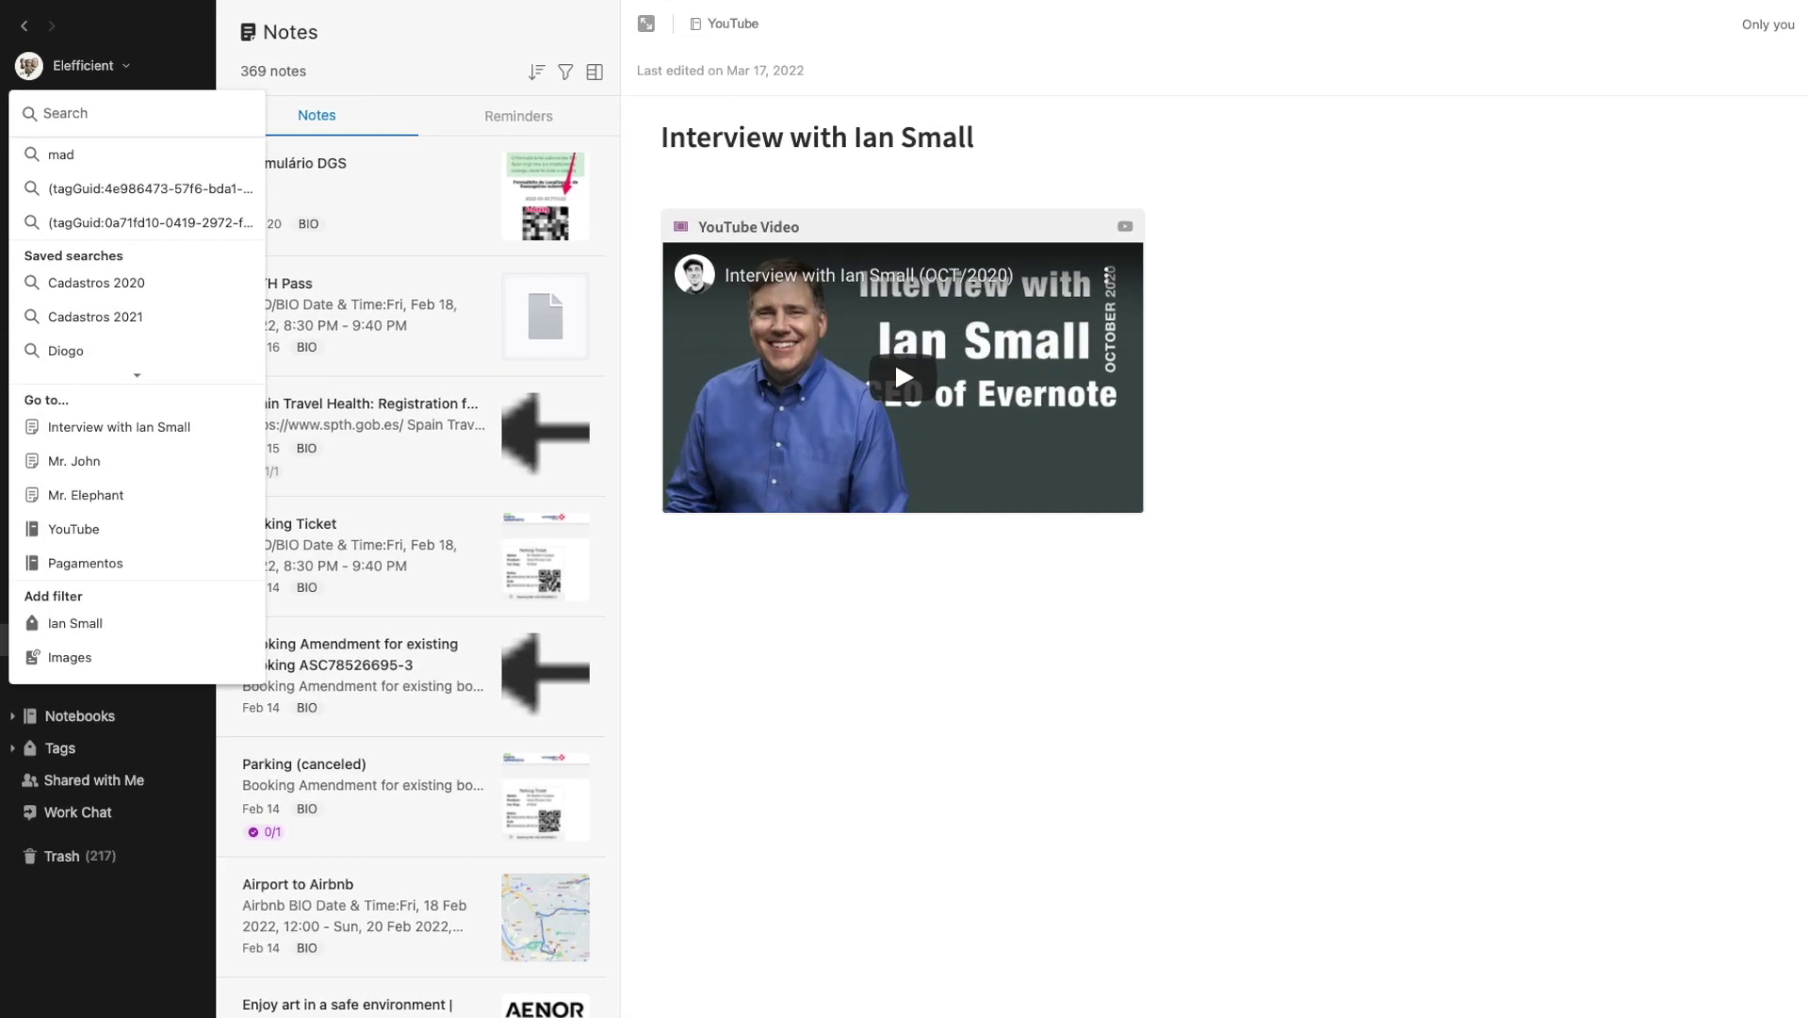
# Search for notes created since January 1, 2022 with the query created:20220101
pyautogui.write('created')
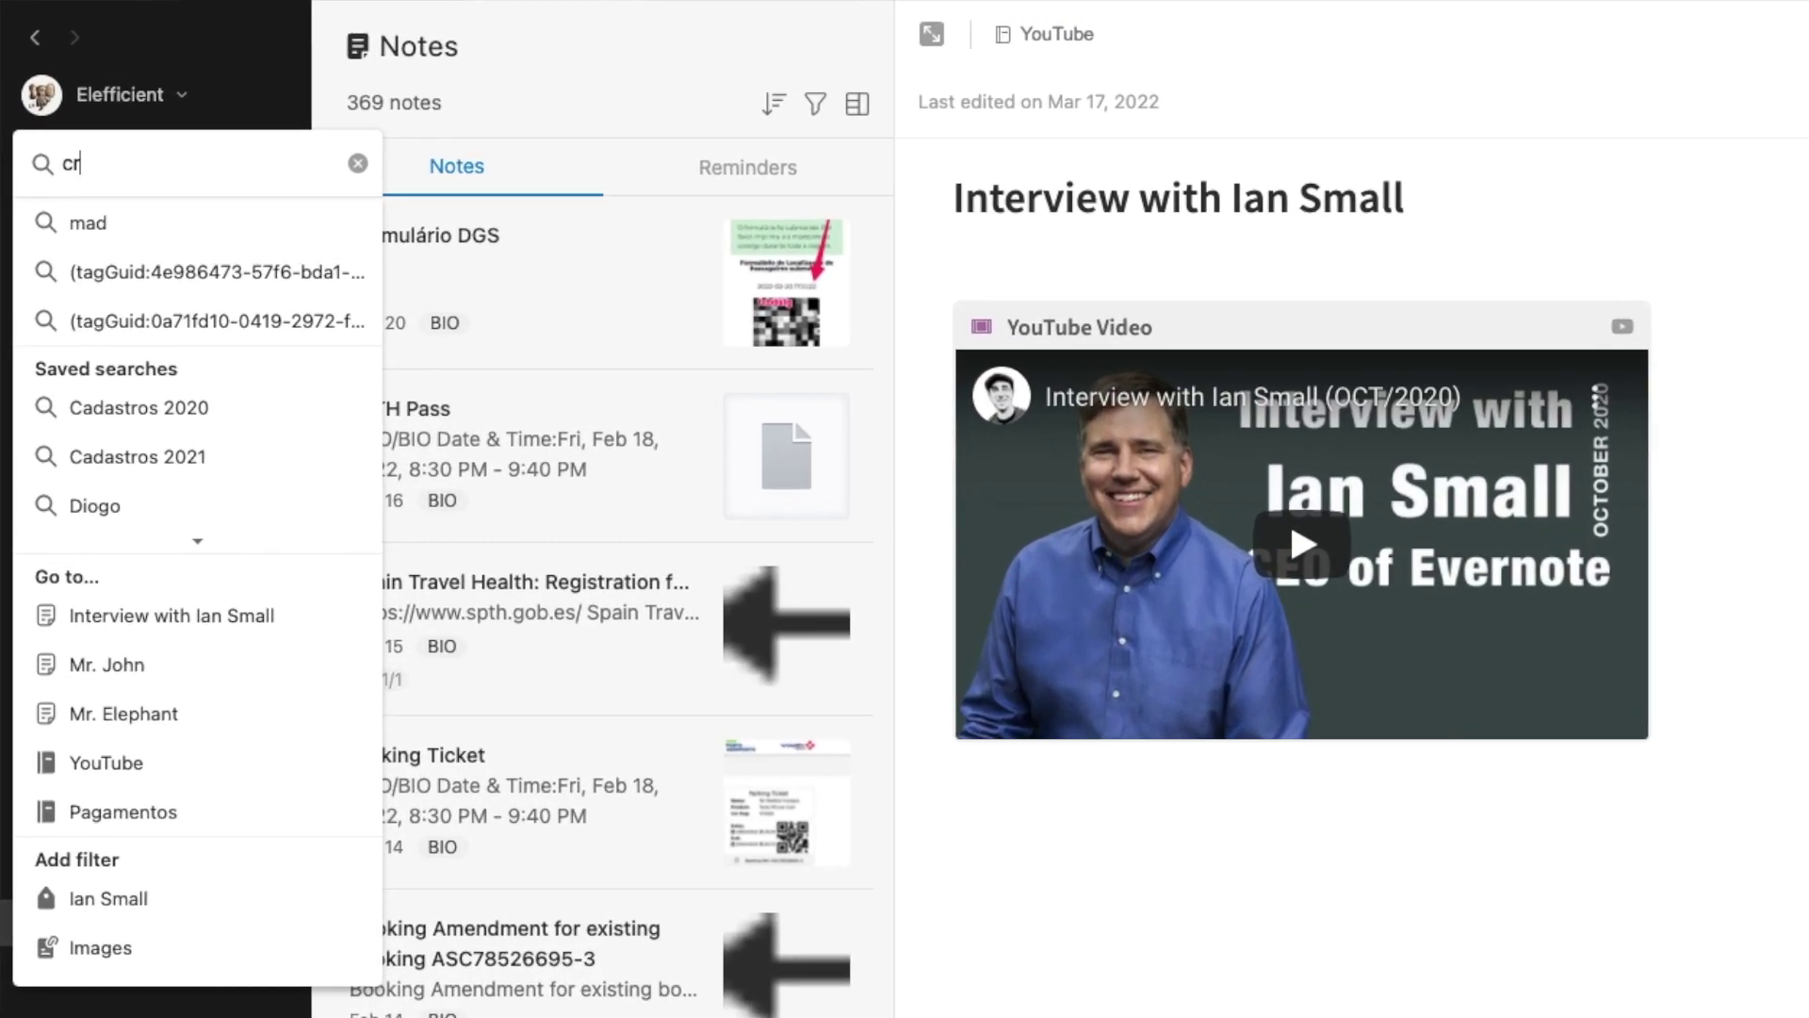
pyautogui.write(':')
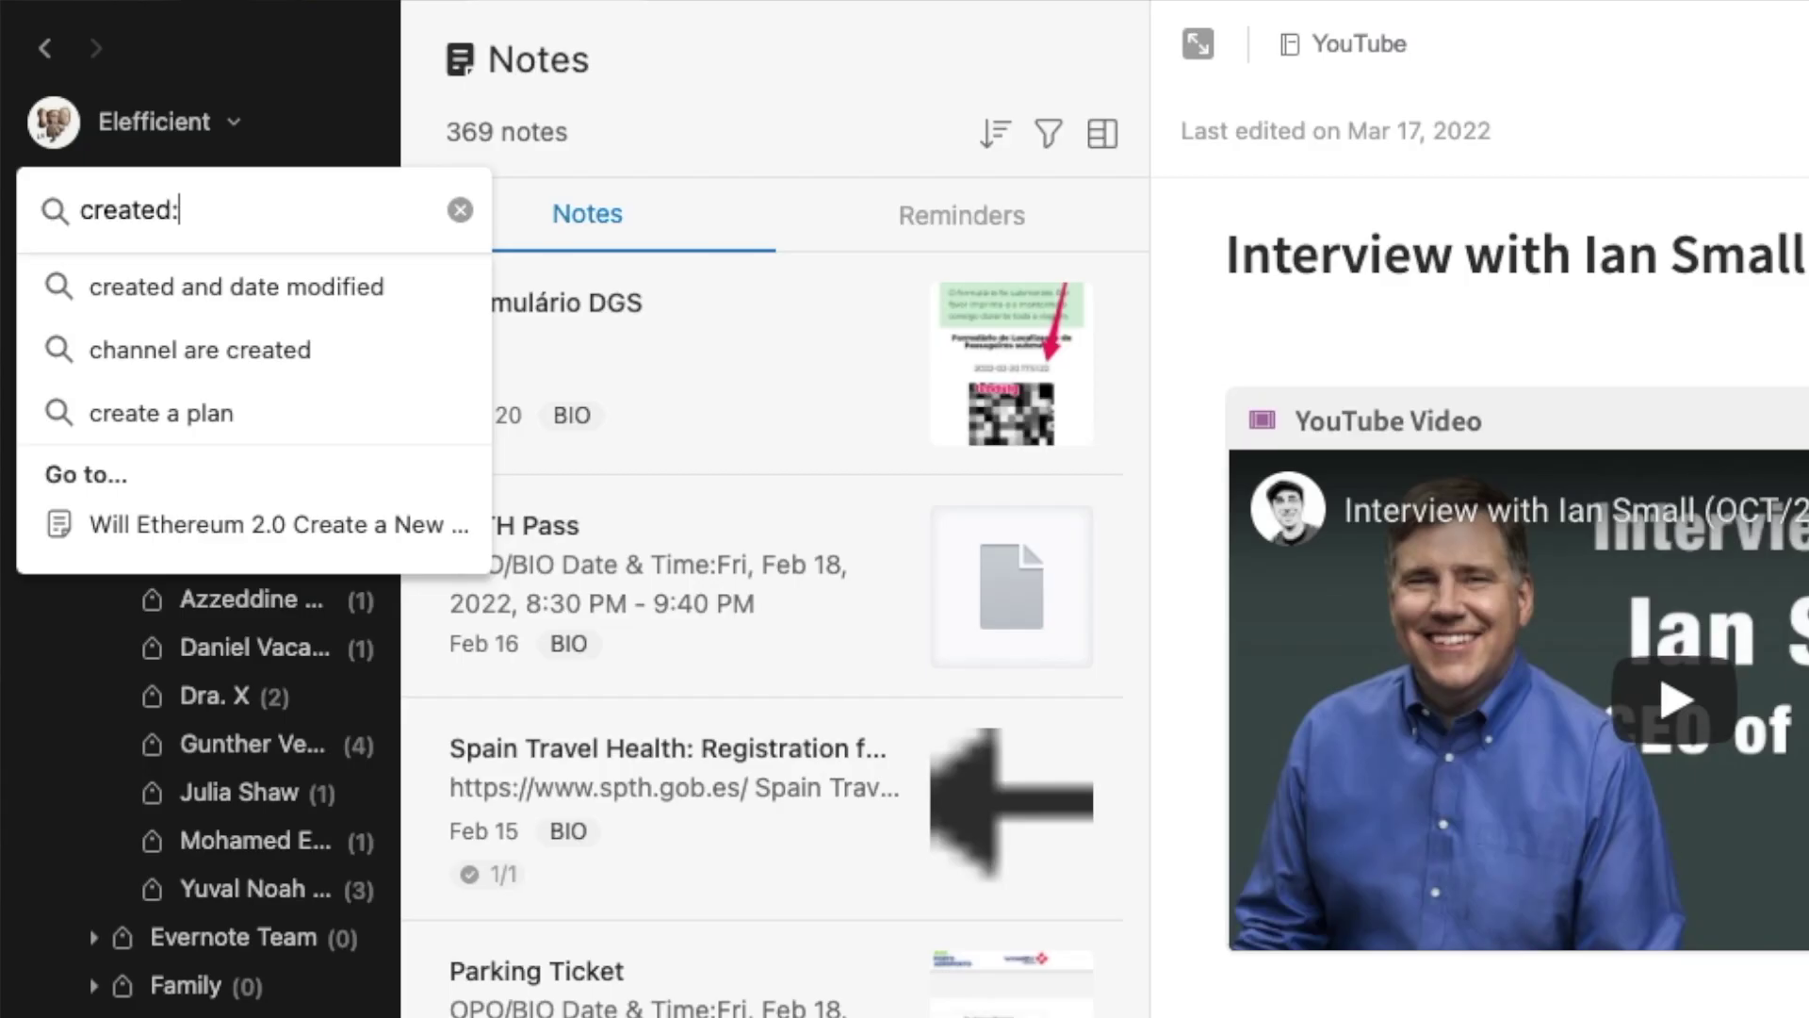
pyautogui.write('20')
pyautogui.press('Return')
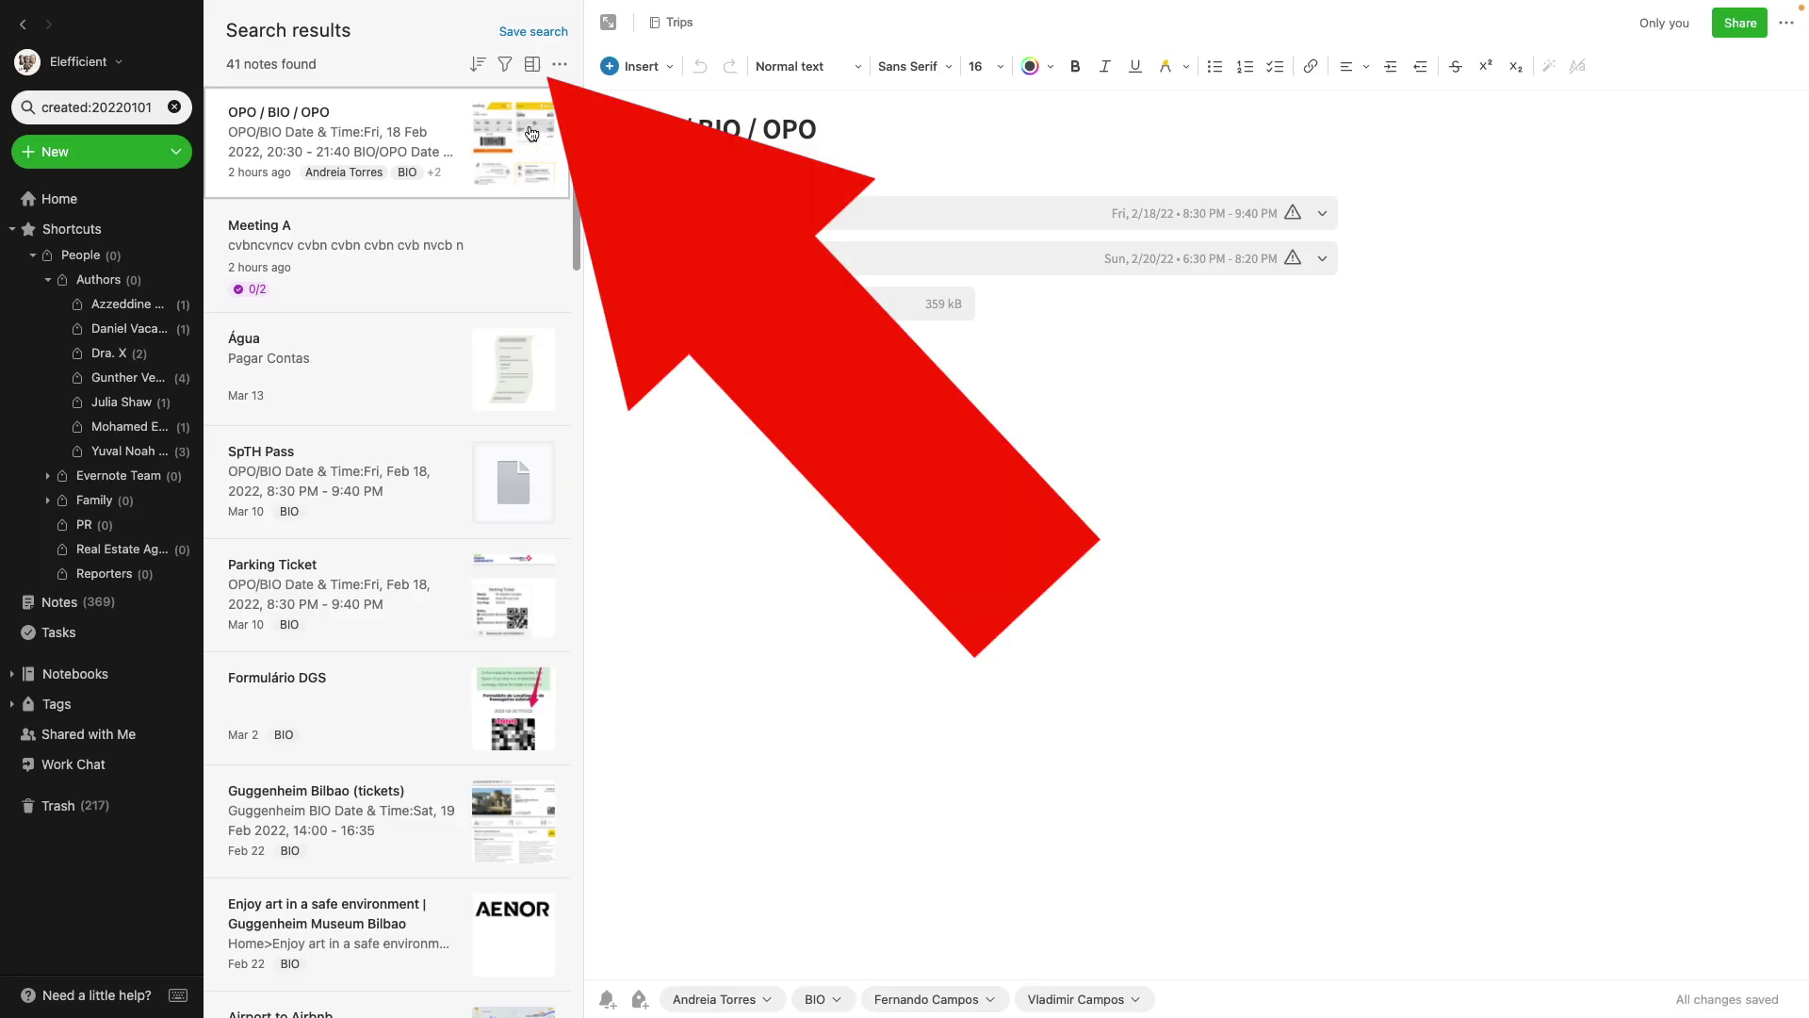
# Switch the note list of the search results to the Side list view
pyautogui.click(532, 64)
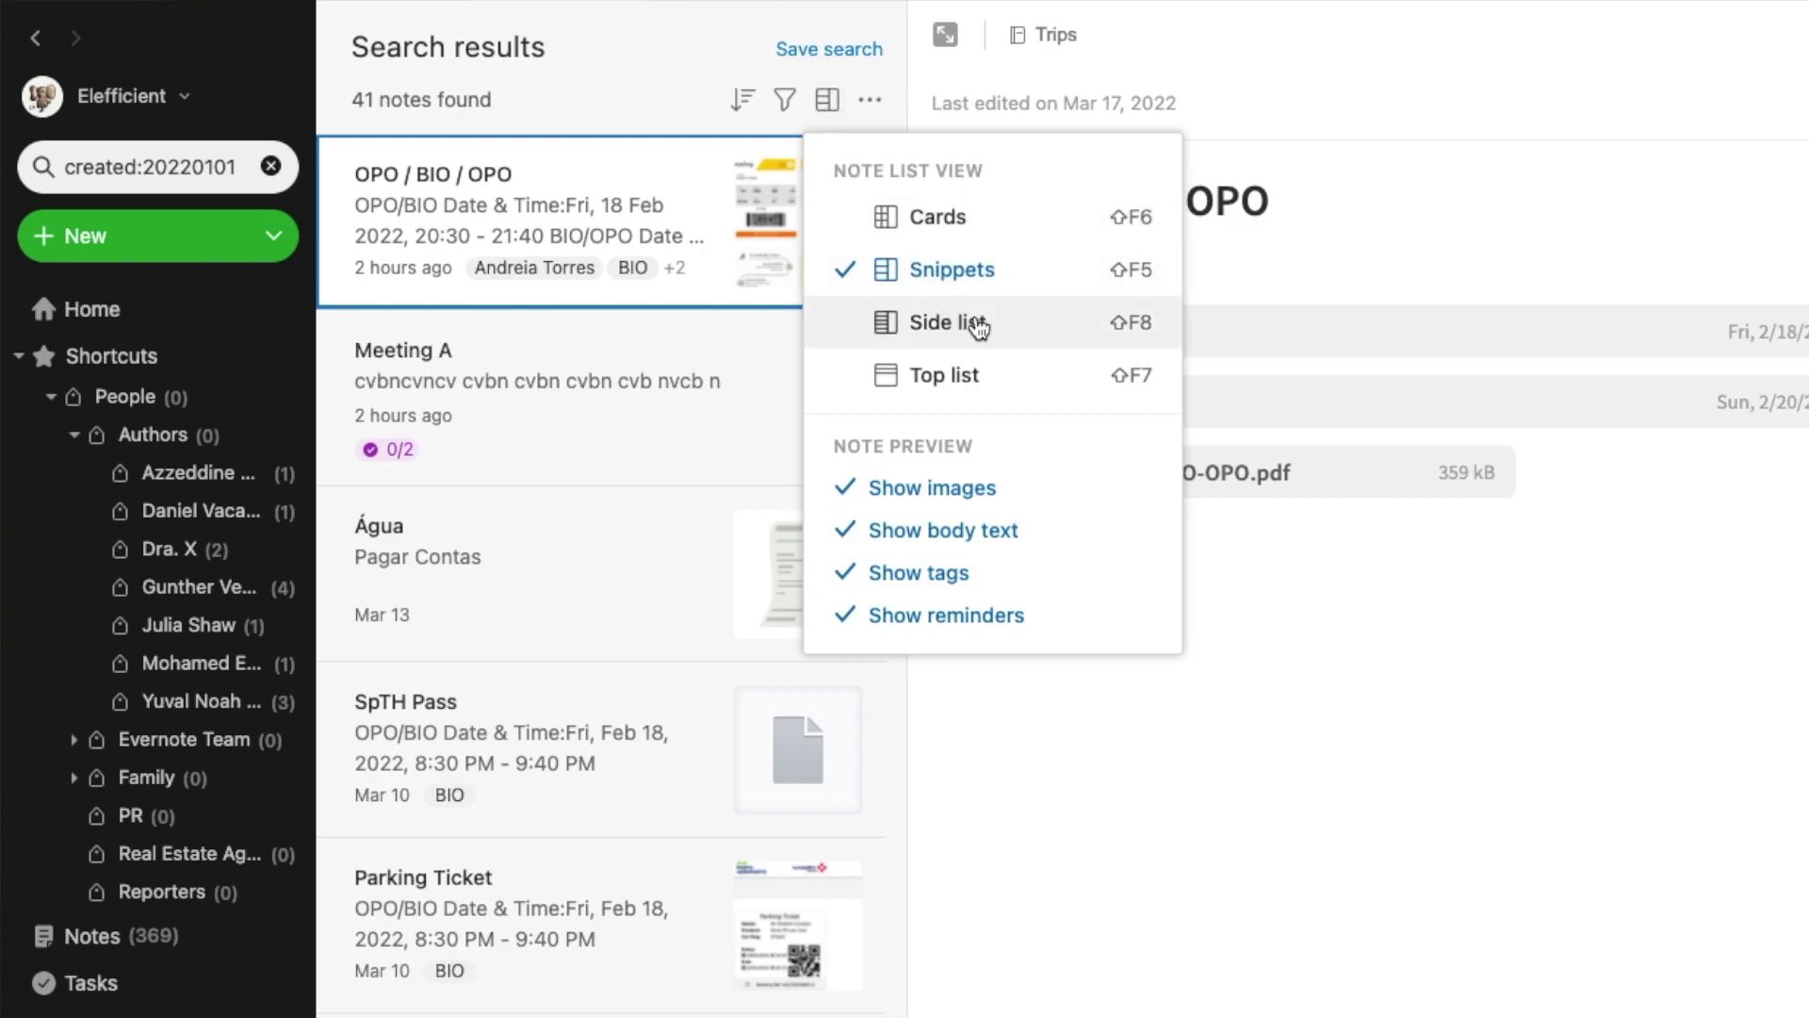
pyautogui.click(985, 328)
pyautogui.click(744, 151)
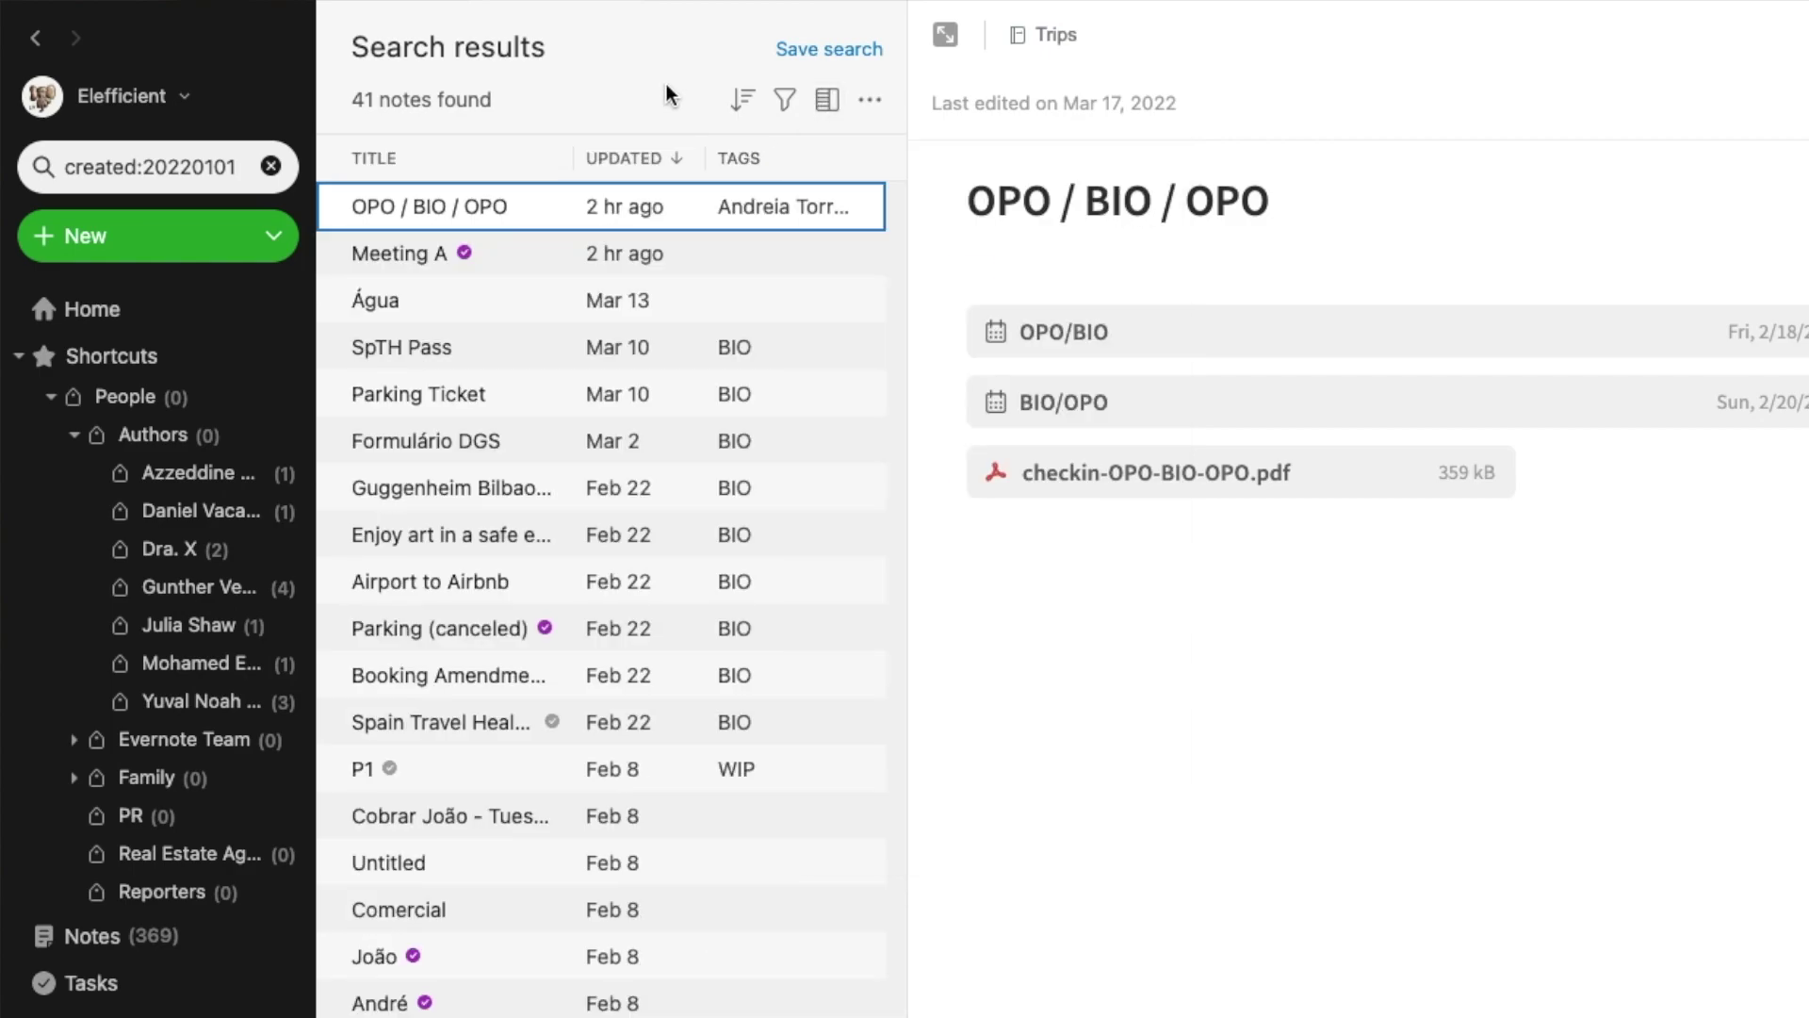
# Show the Date Created column in the note list and hide the Date Updated column
pyautogui.rightClick(627, 162)
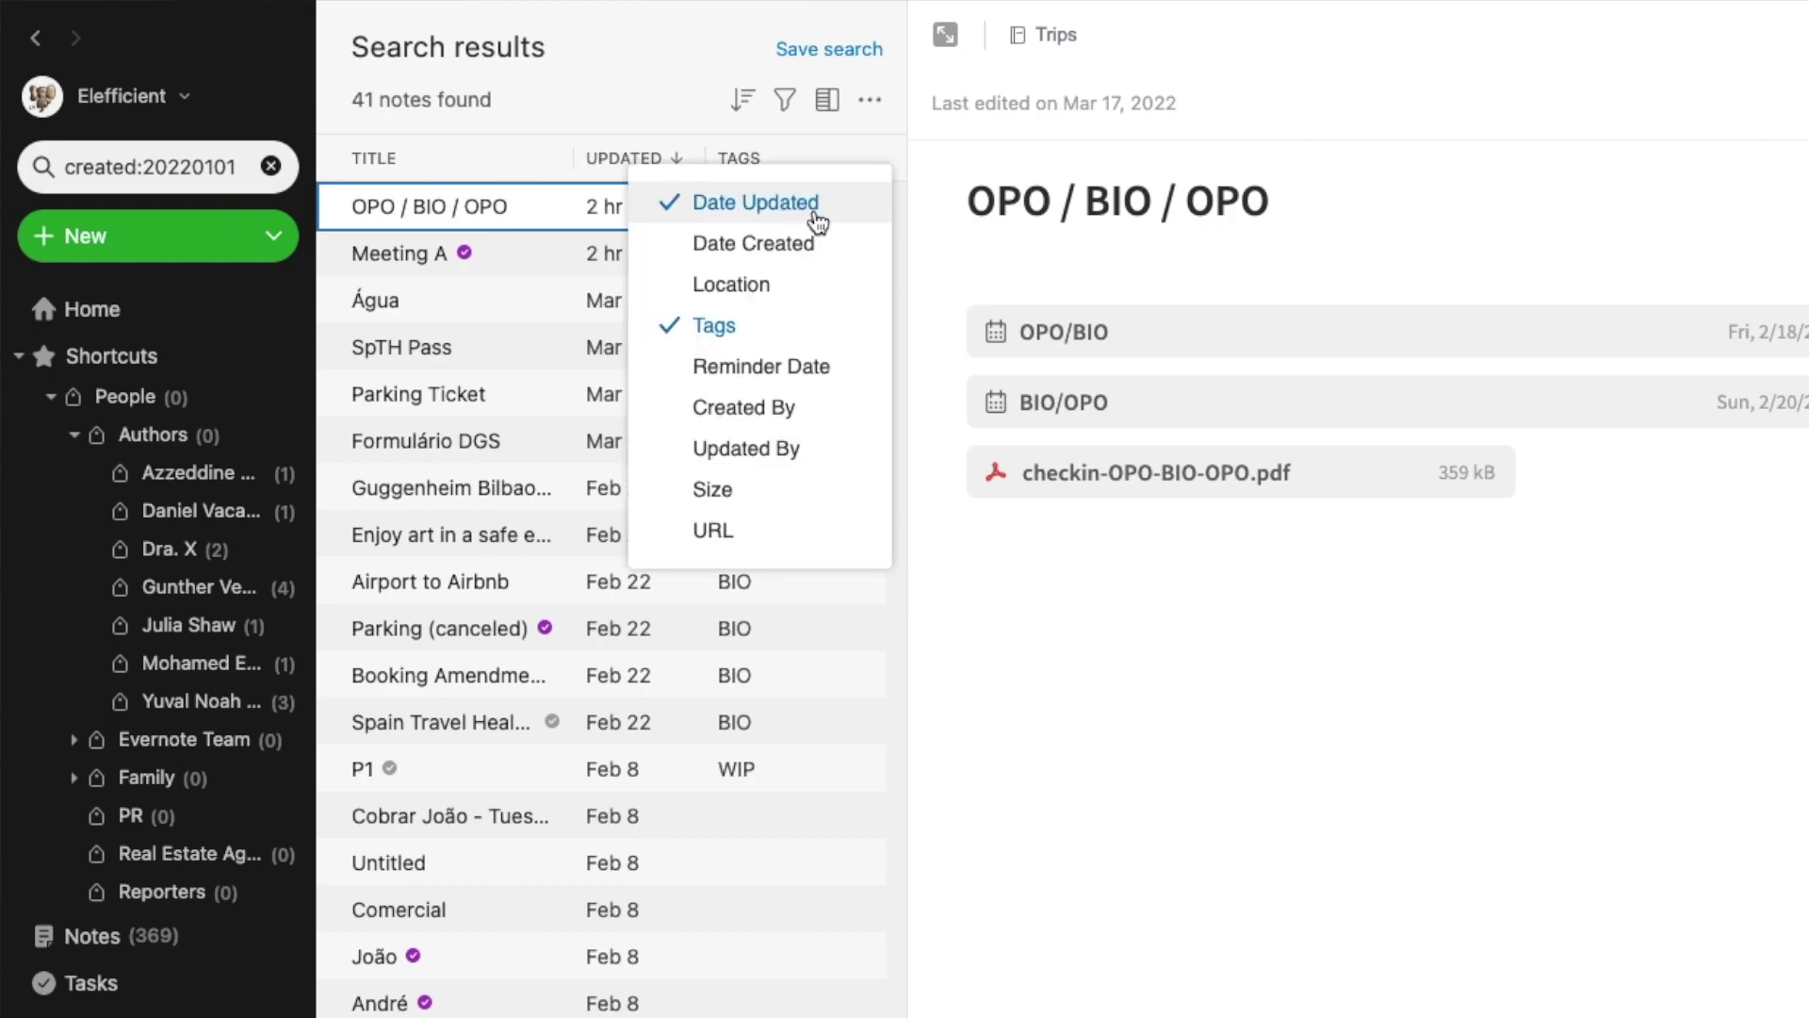
pyautogui.click(819, 253)
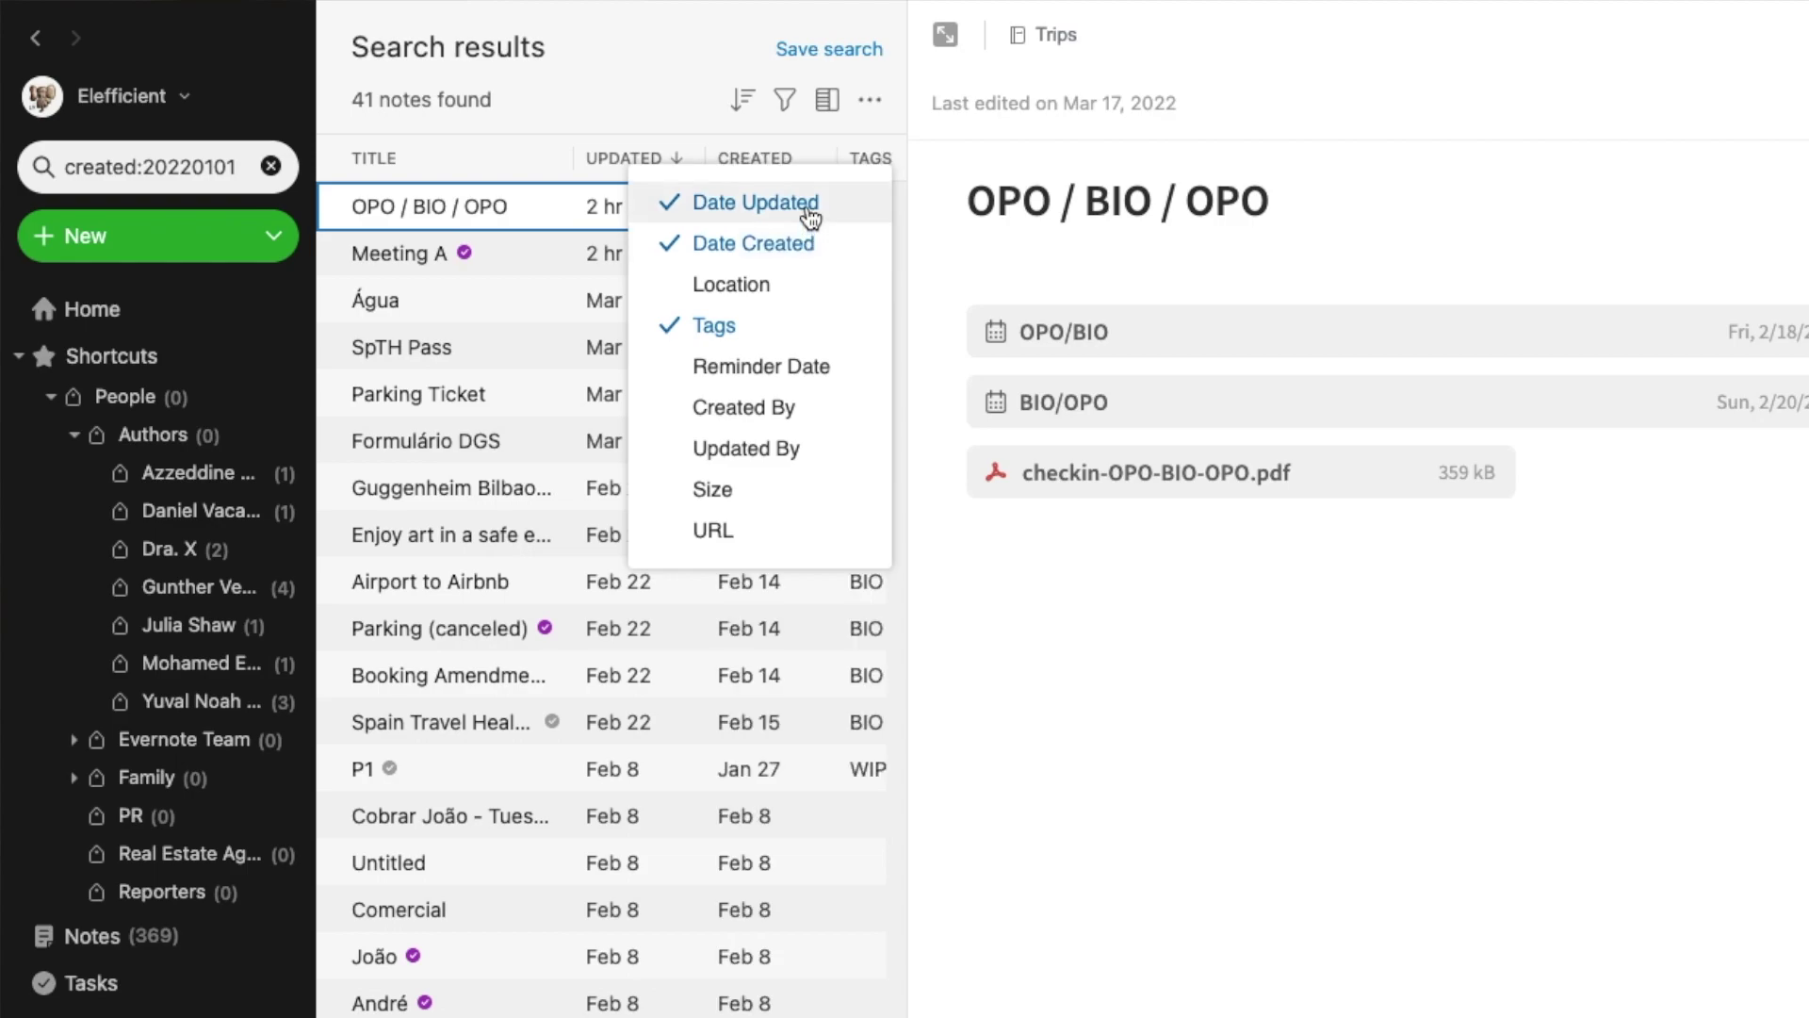
pyautogui.click(810, 215)
pyautogui.press('Escape')
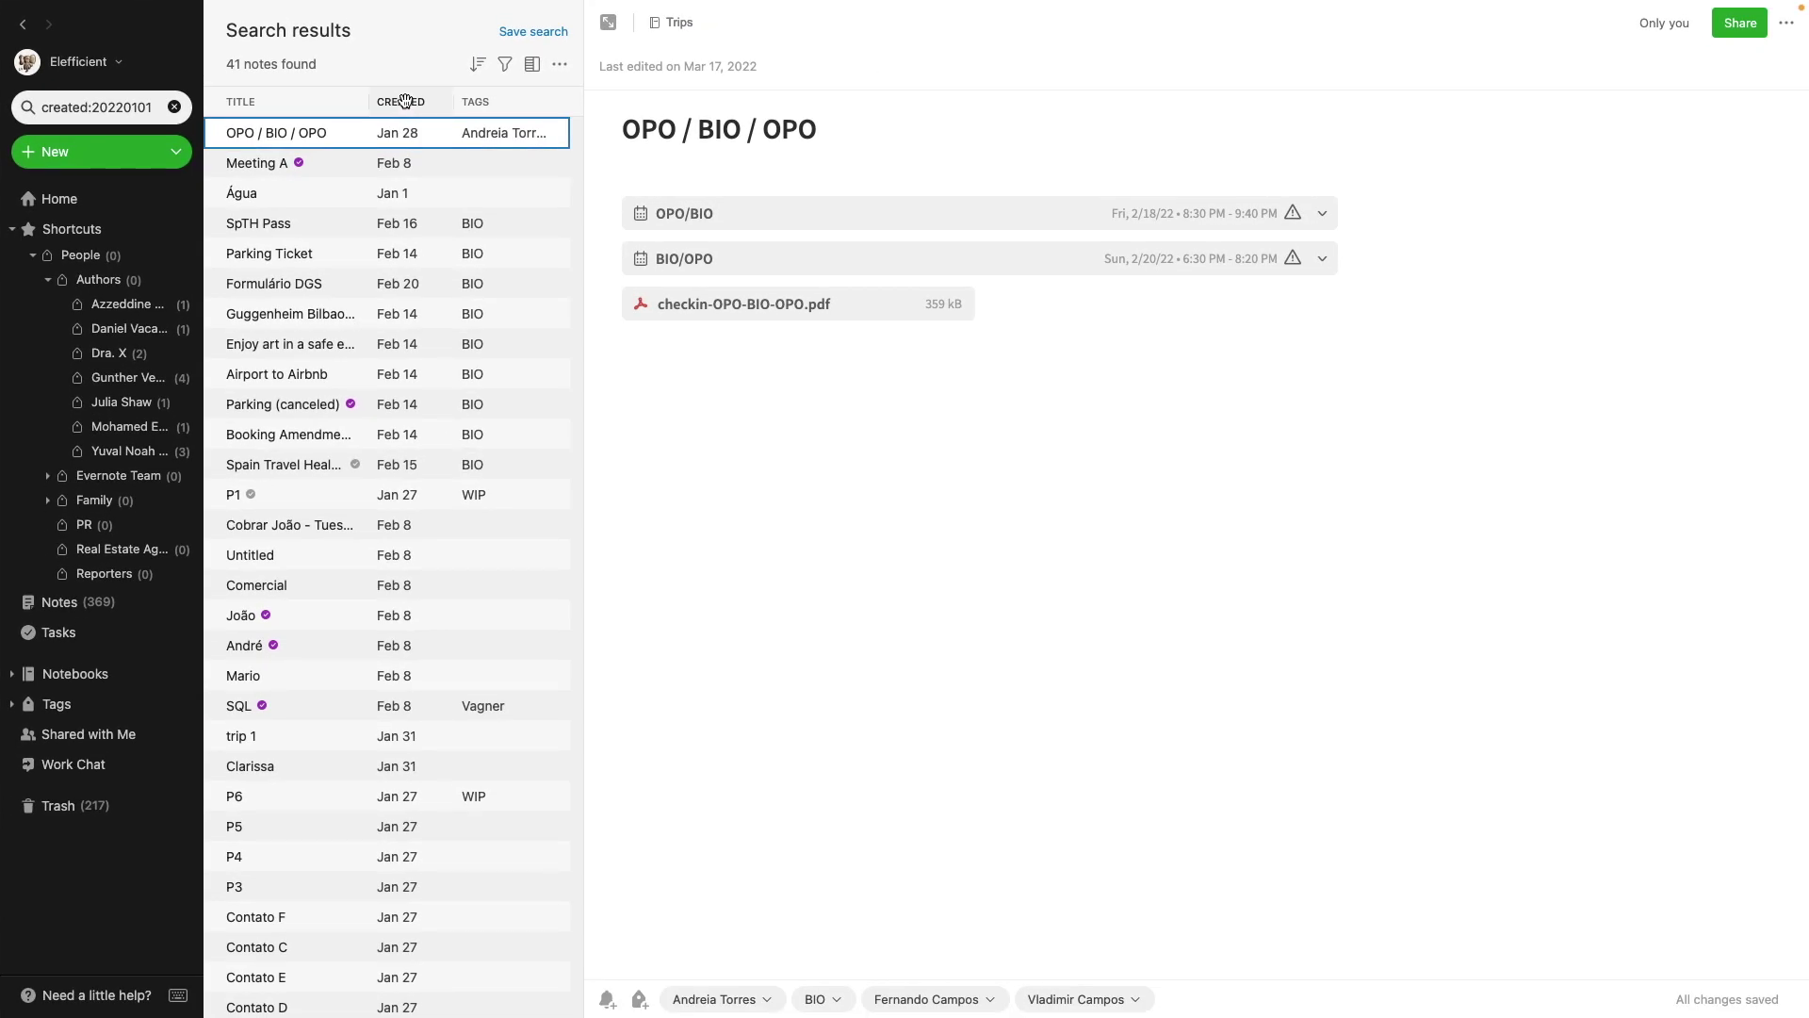
# Sort the search results by creation date, newest first, and check the dates through the whole list
pyautogui.click(405, 101)
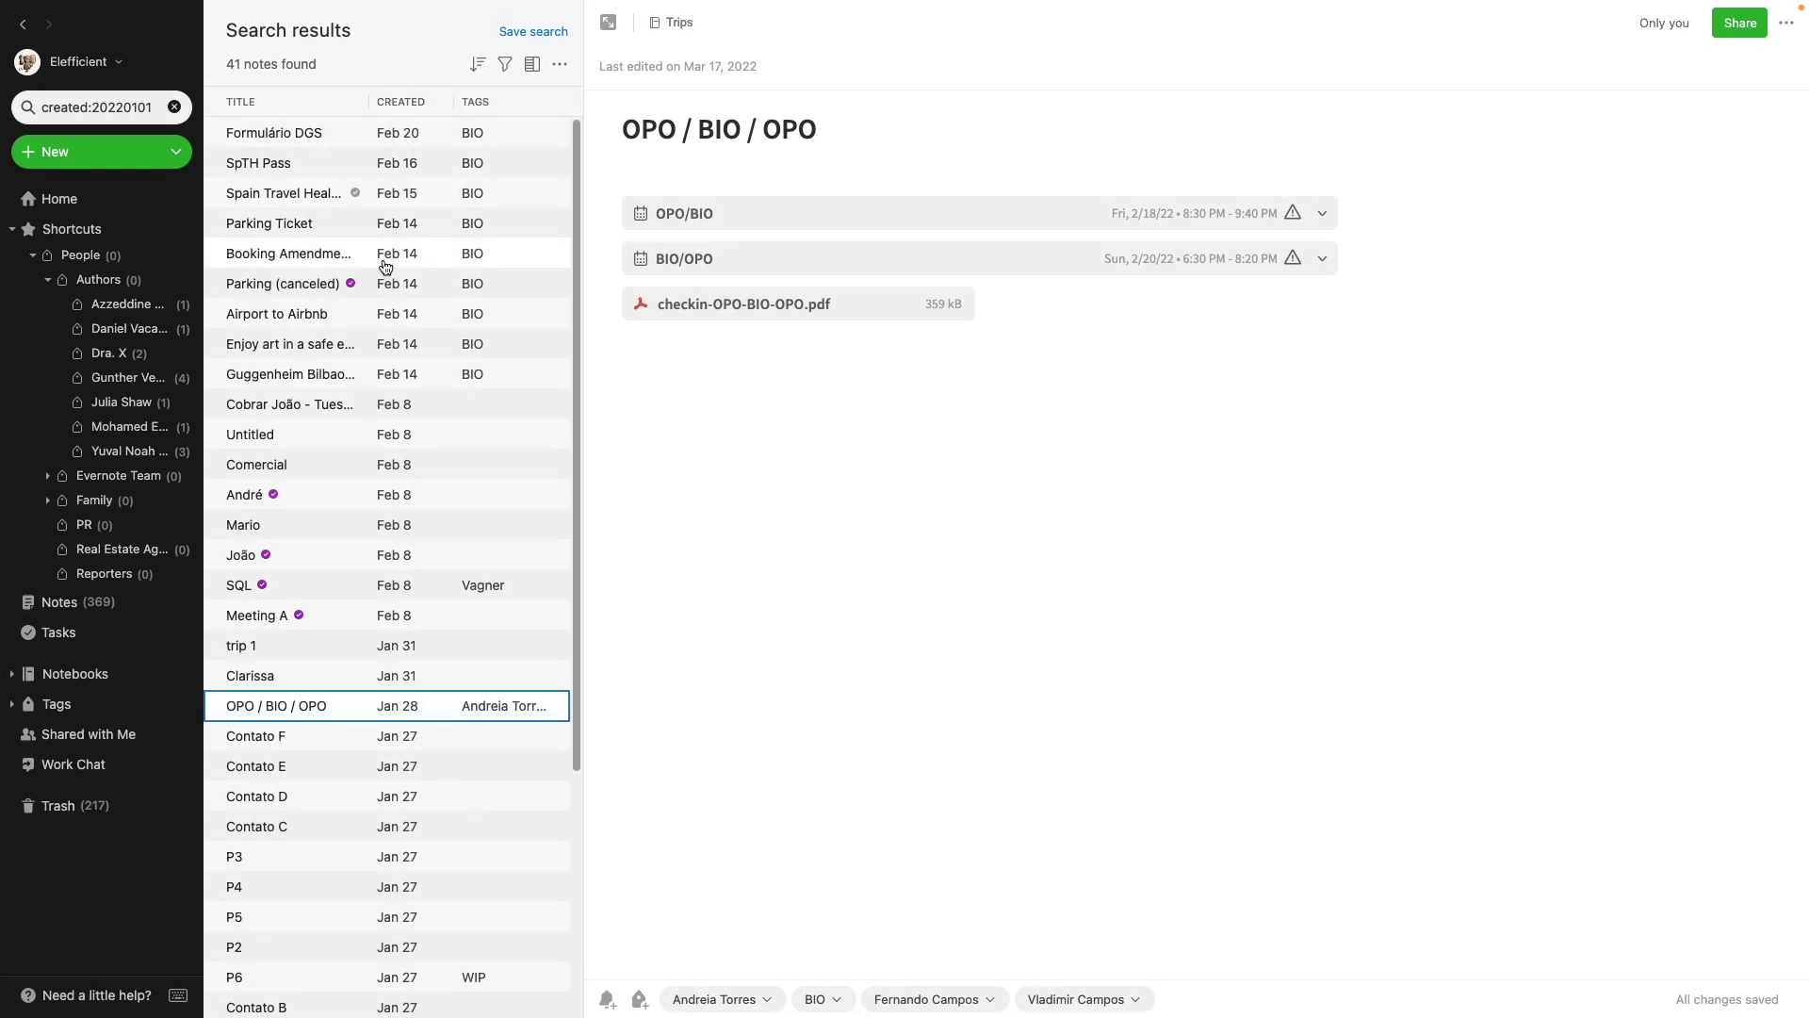
pyautogui.scroll(-4, 385, 267)
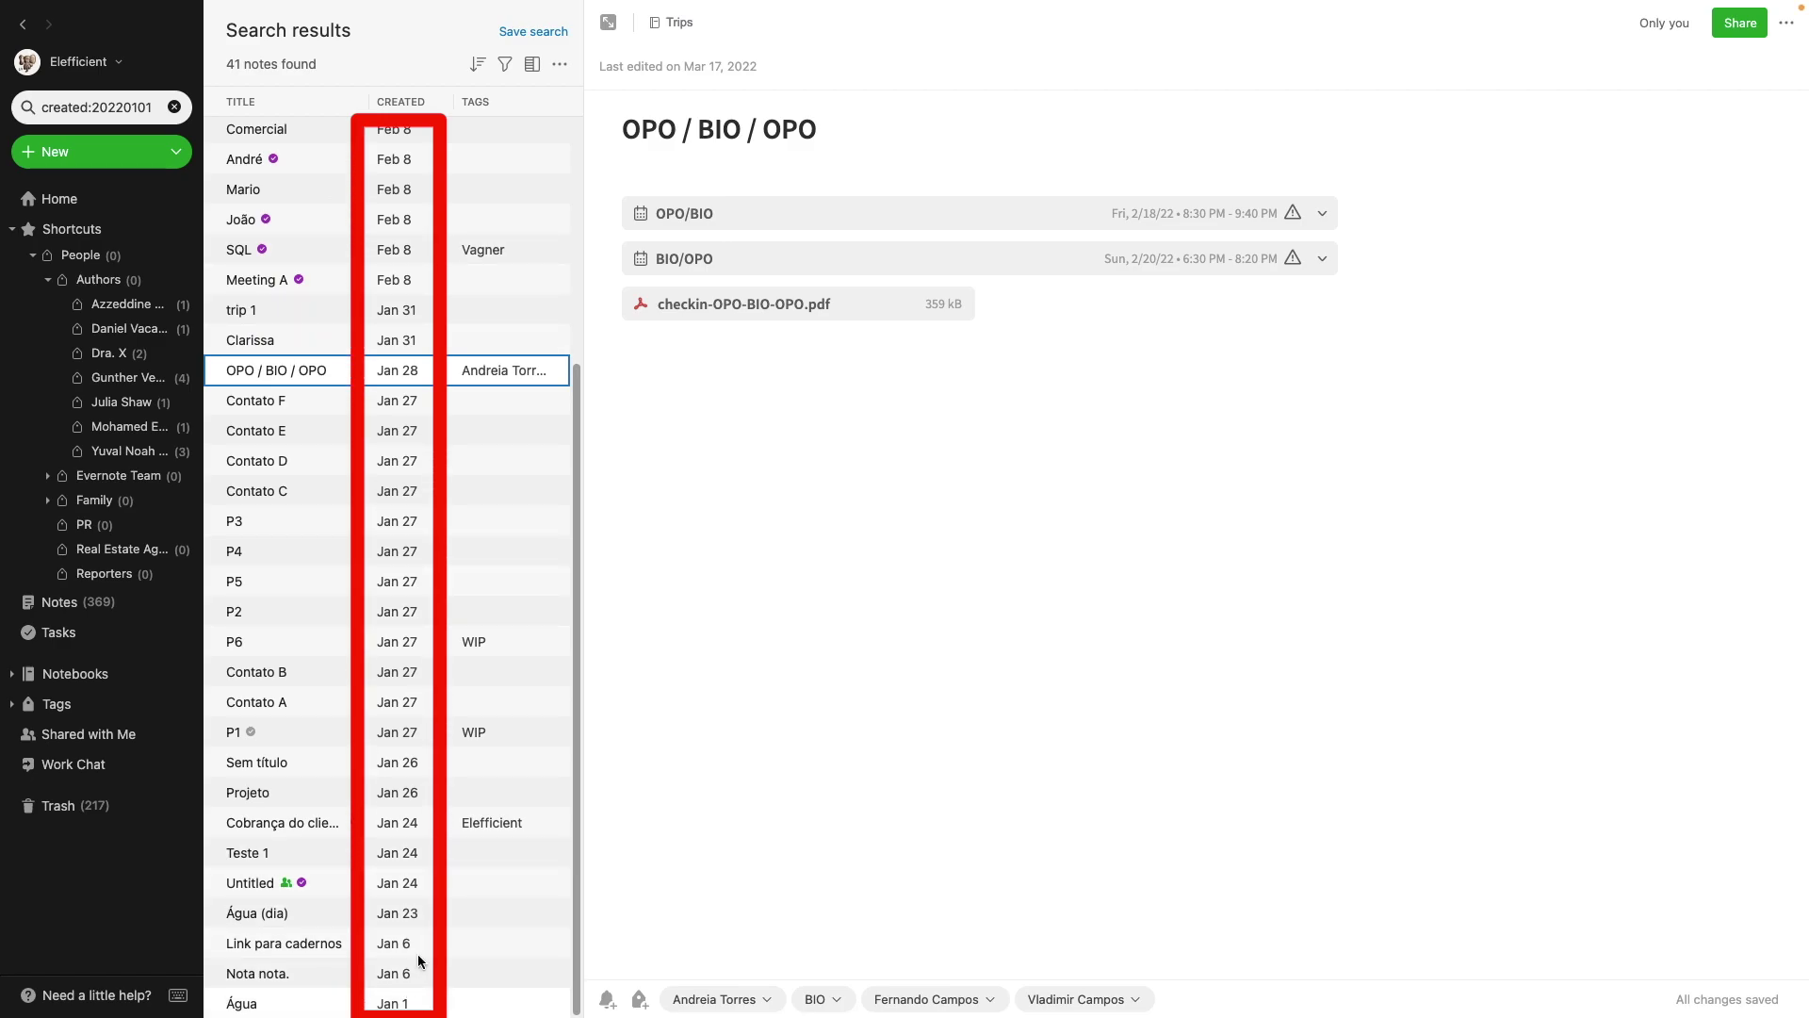
pyautogui.scroll(2, 424, 622)
pyautogui.scroll(2, 426, 626)
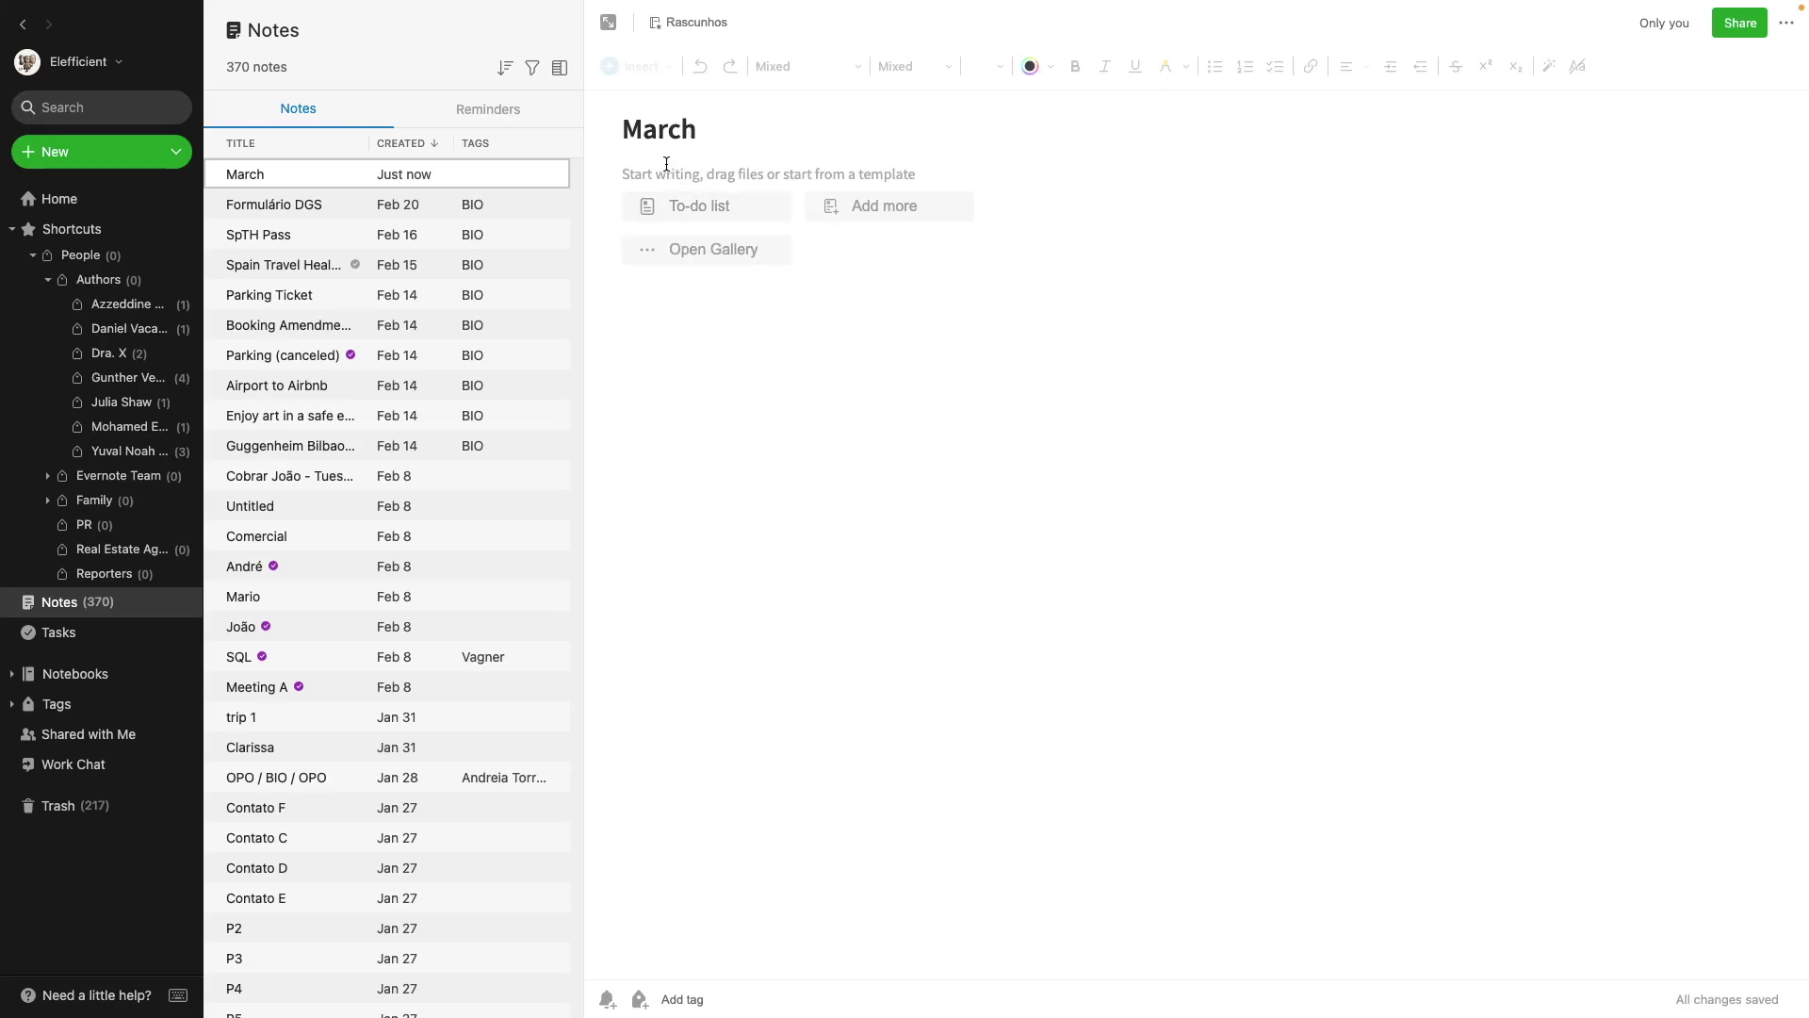
# Enter "New note" as the body text of the March note
pyautogui.write('New note')
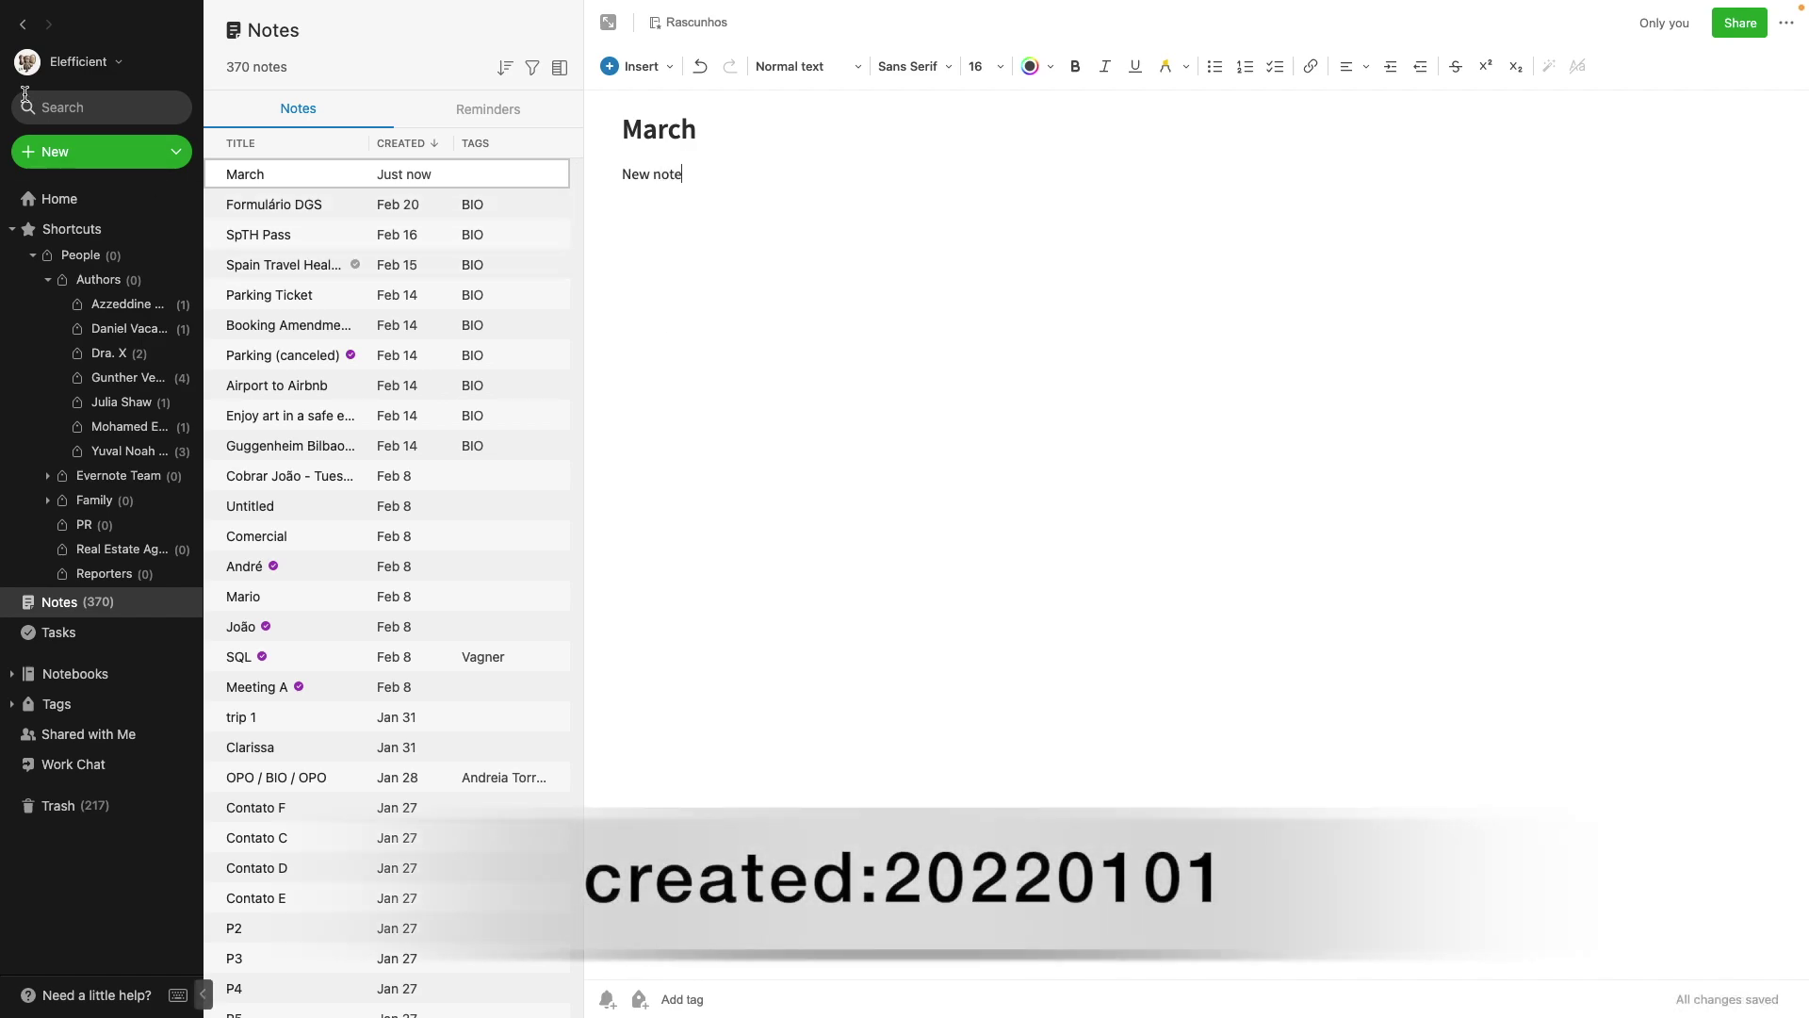
# Repeat the created:20220101 search with the March note in the account
pyautogui.click(62, 106)
pyautogui.write('create')
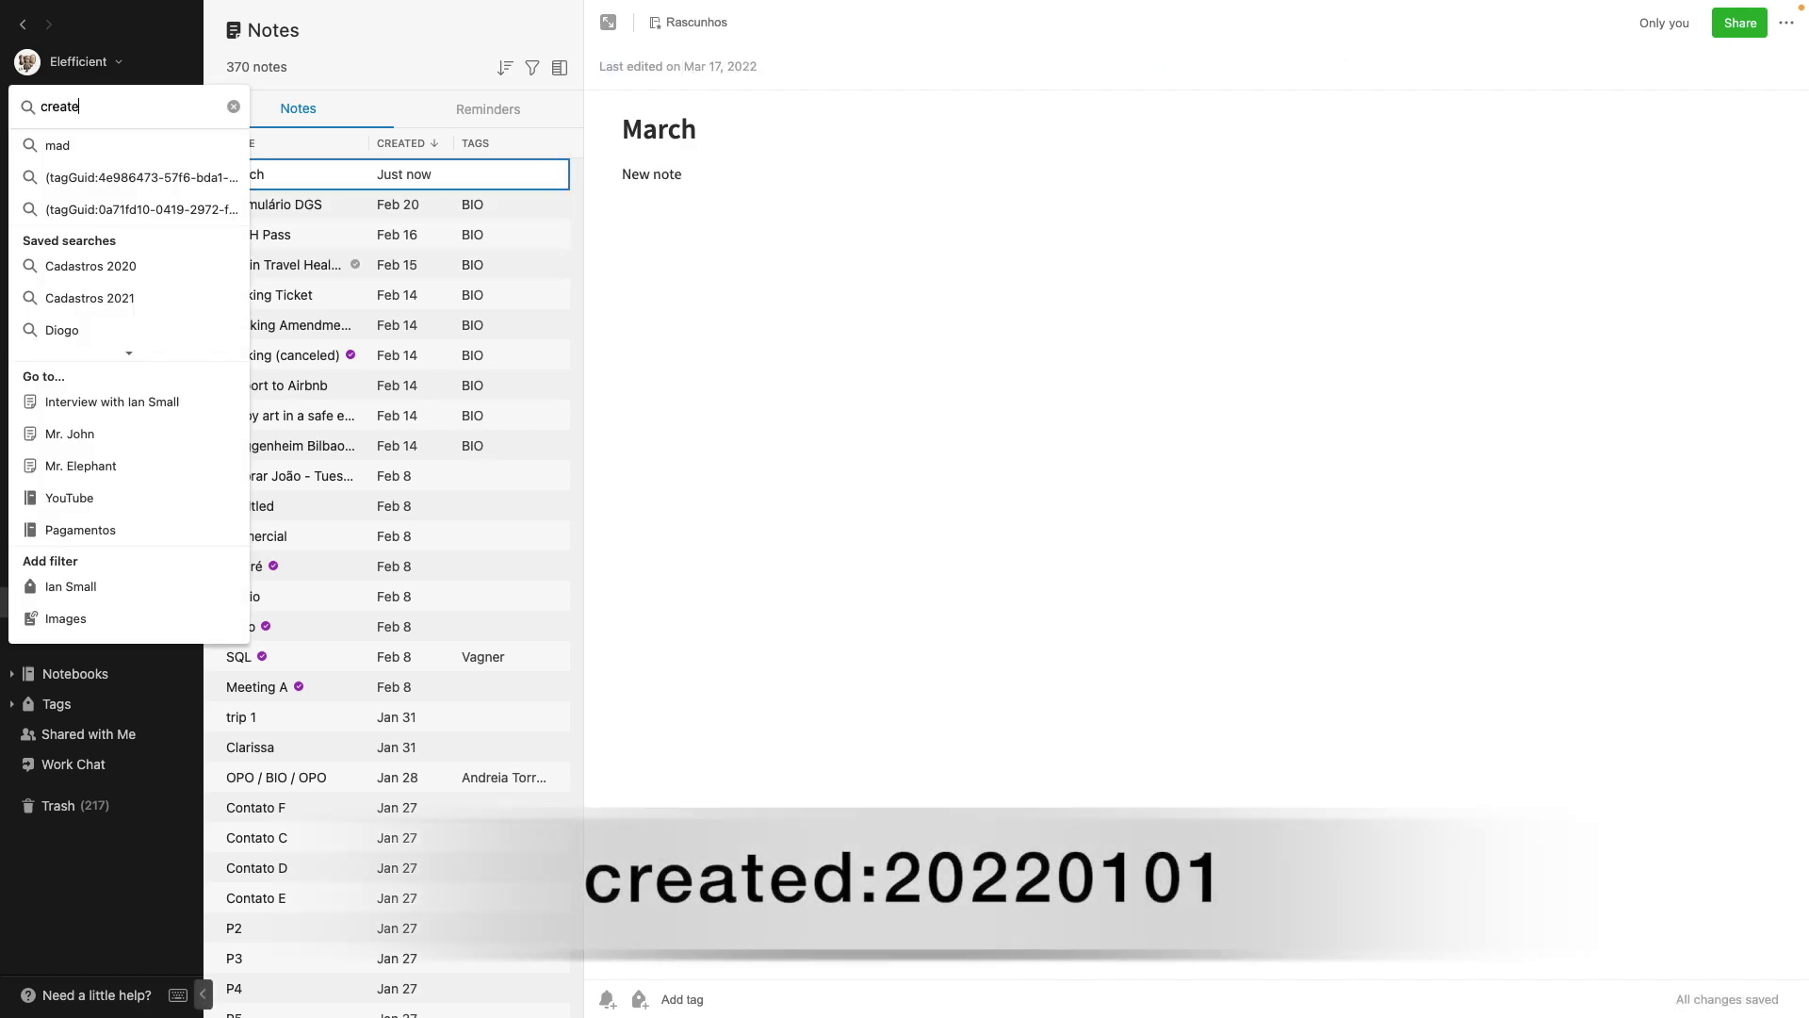
pyautogui.write('d:20220101')
pyautogui.press('Return')
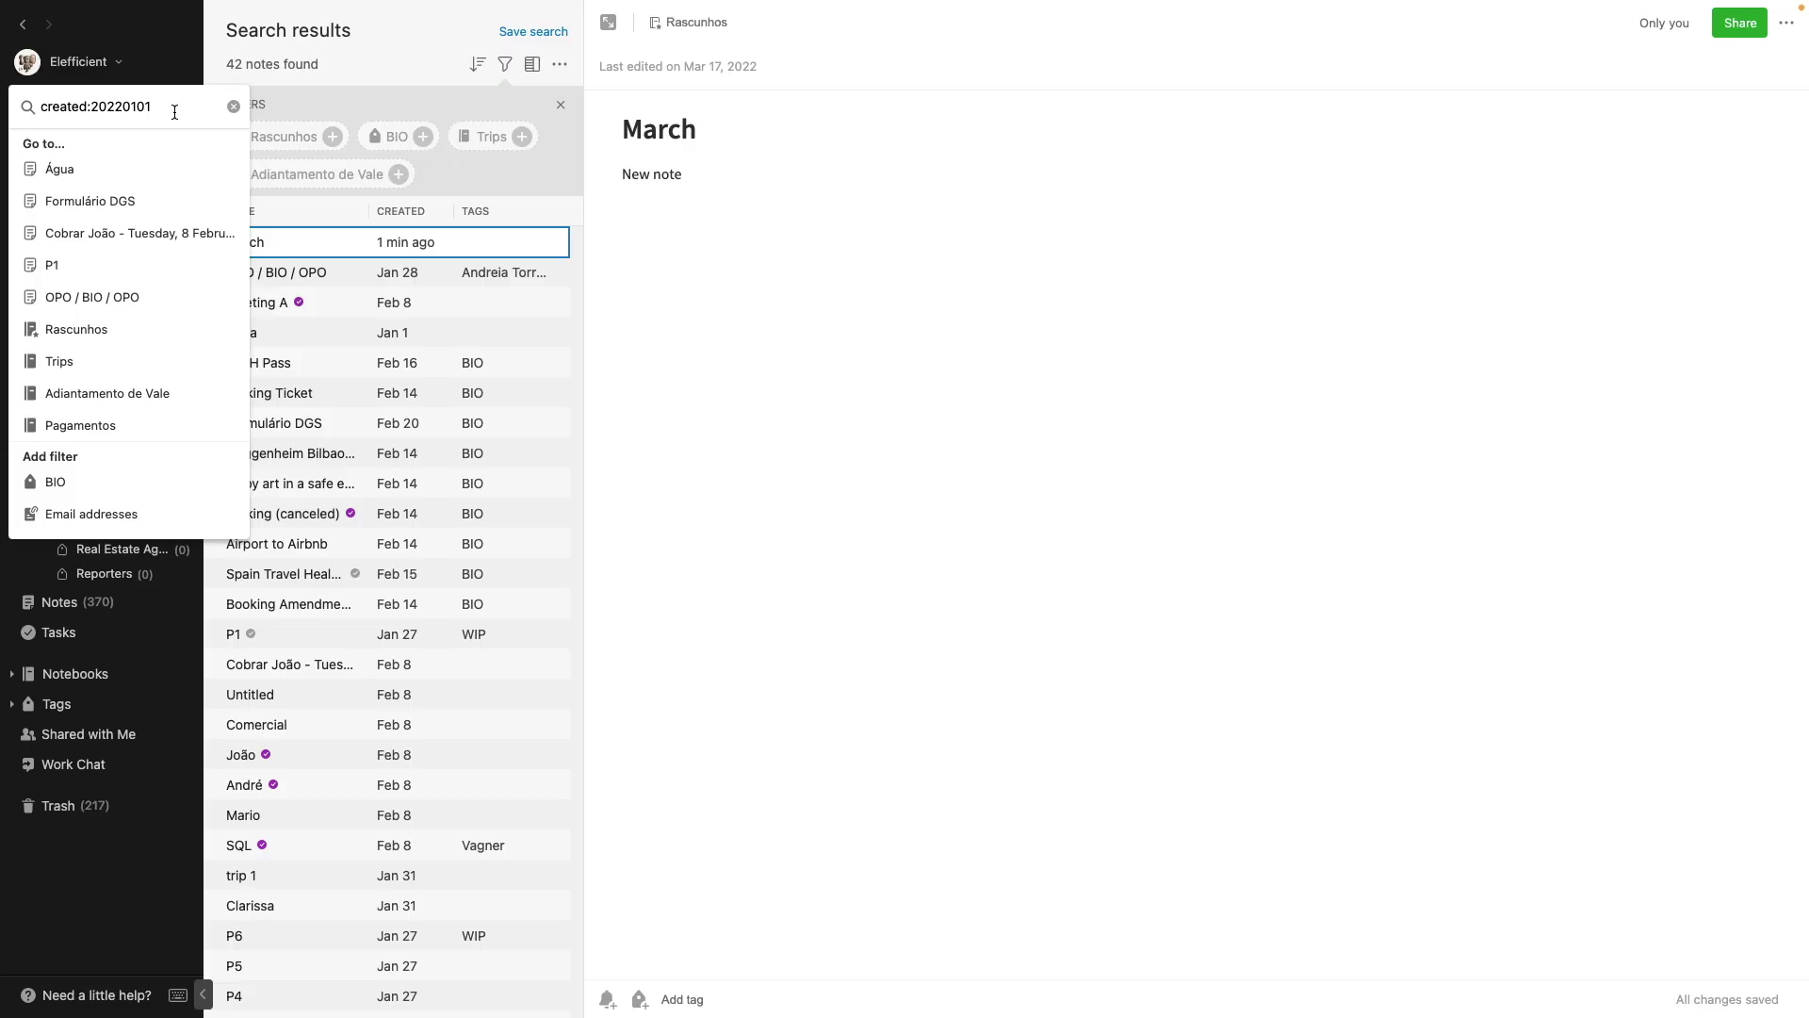
# Limit the search to notes created in January 2022 by extending the query to created:20220101 -created:20220201
pyautogui.write('cre')
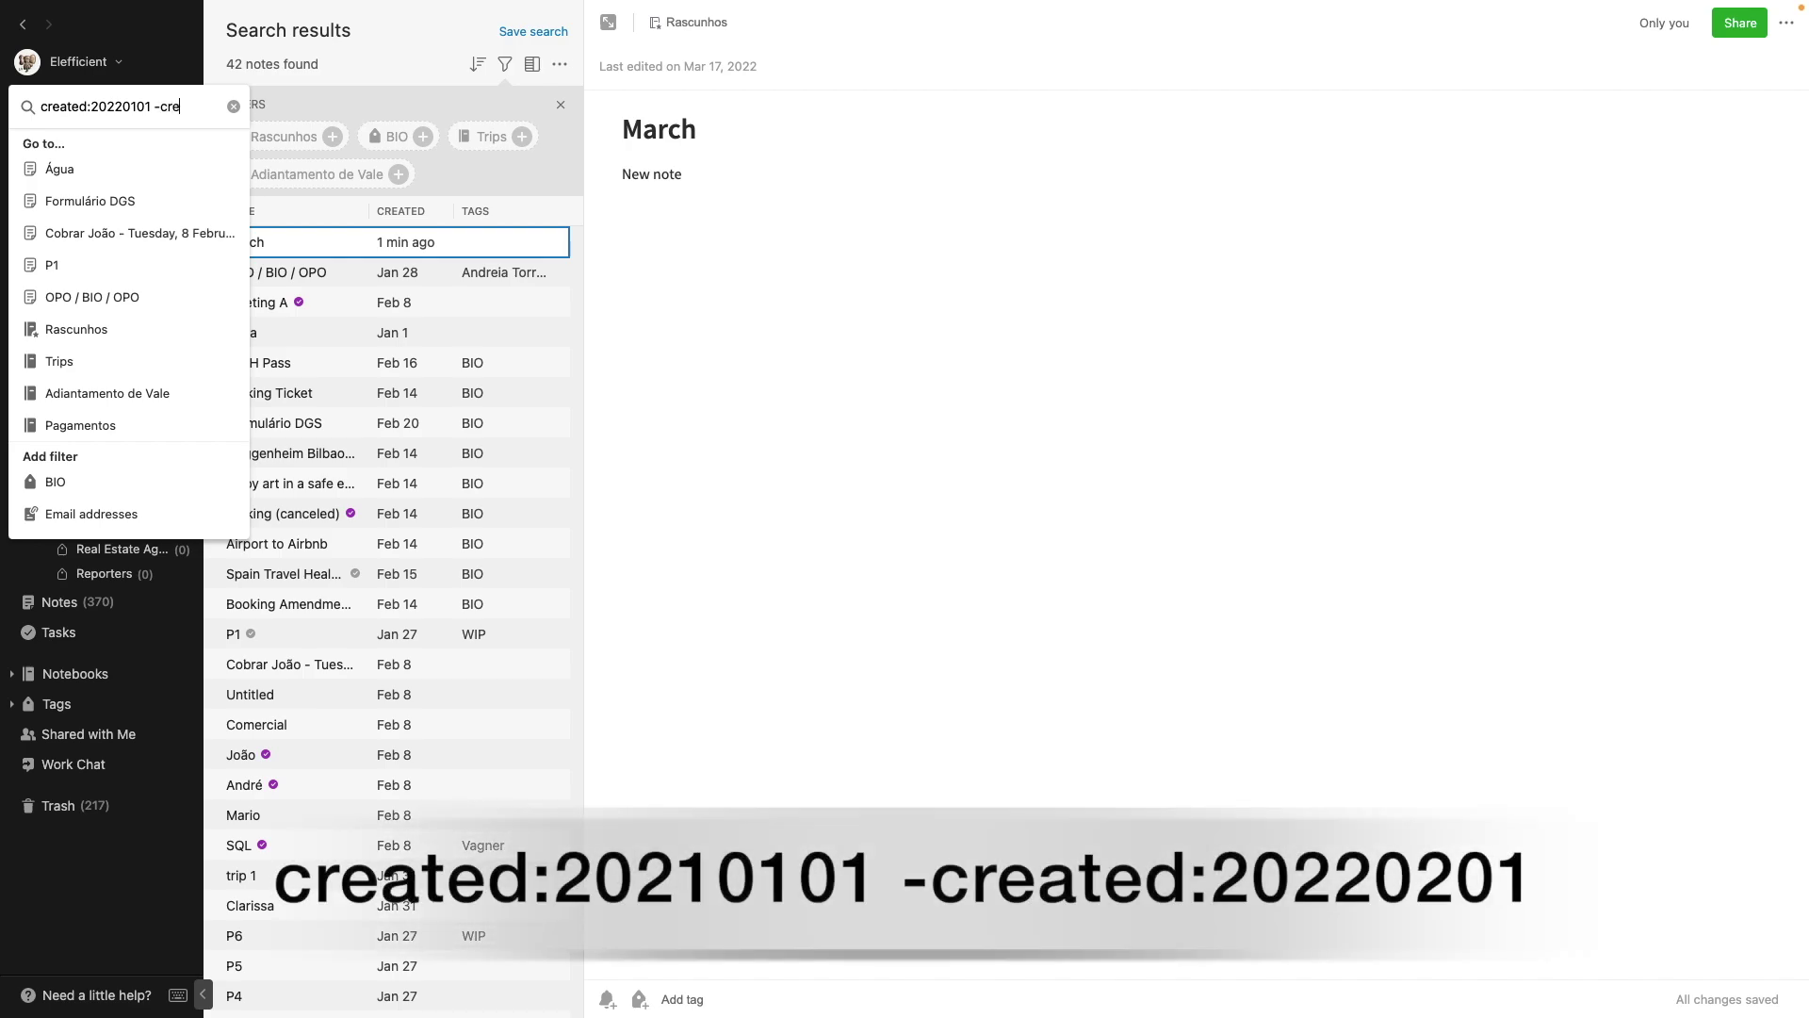
pyautogui.write('ated:20')
pyautogui.write('20')
pyautogui.write('0201')
pyautogui.write('02')
pyautogui.write('01')
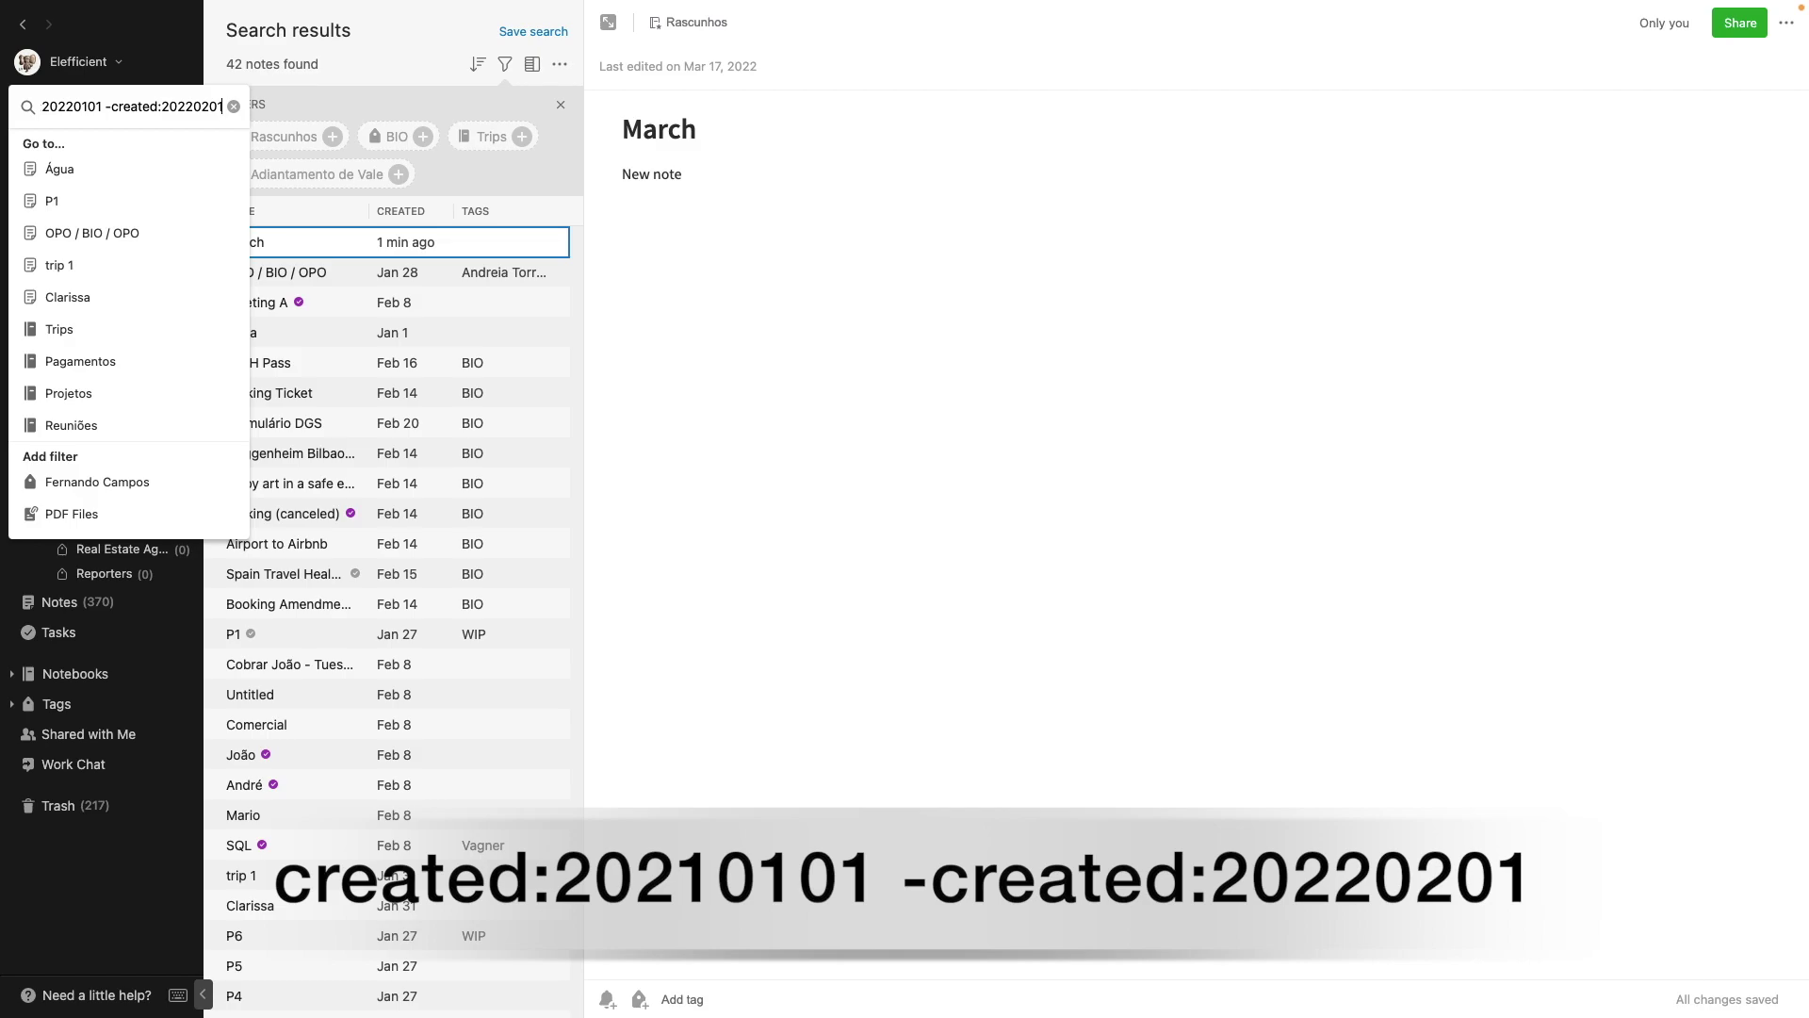
pyautogui.press('Return')
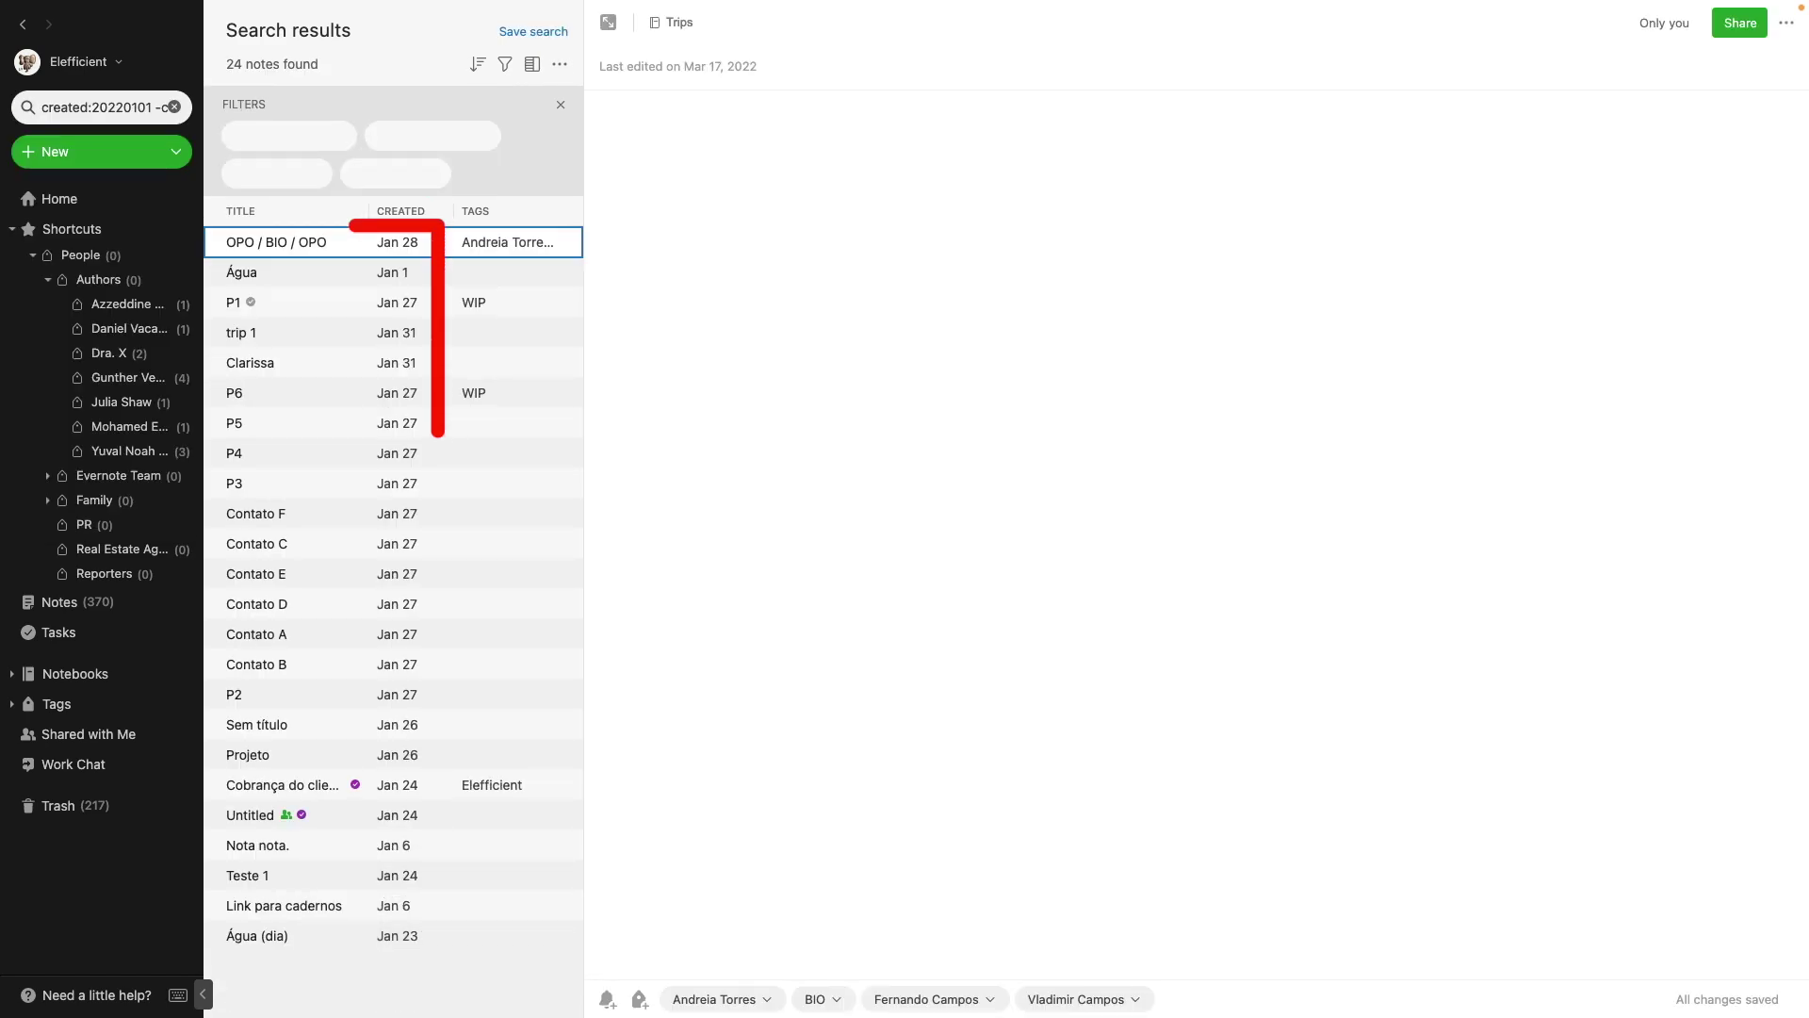
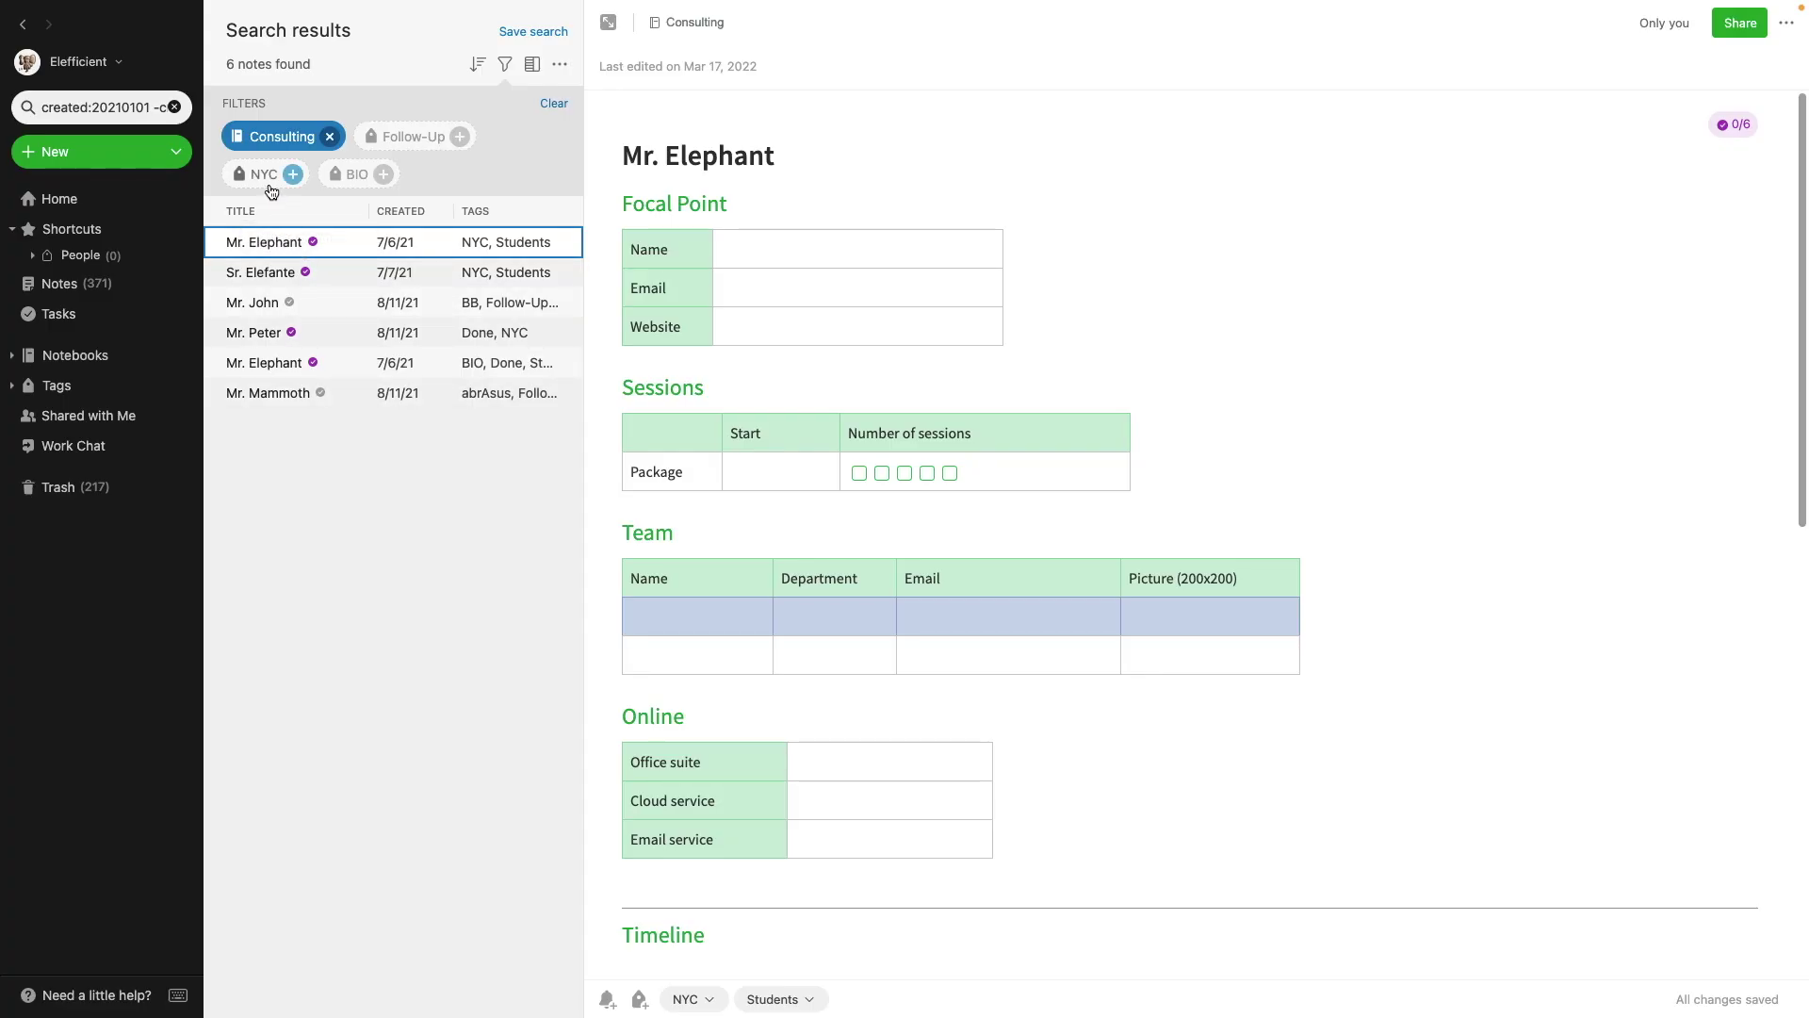
# Narrow the Consulting notebook's search results further with the NYC tag filter
pyautogui.click(266, 176)
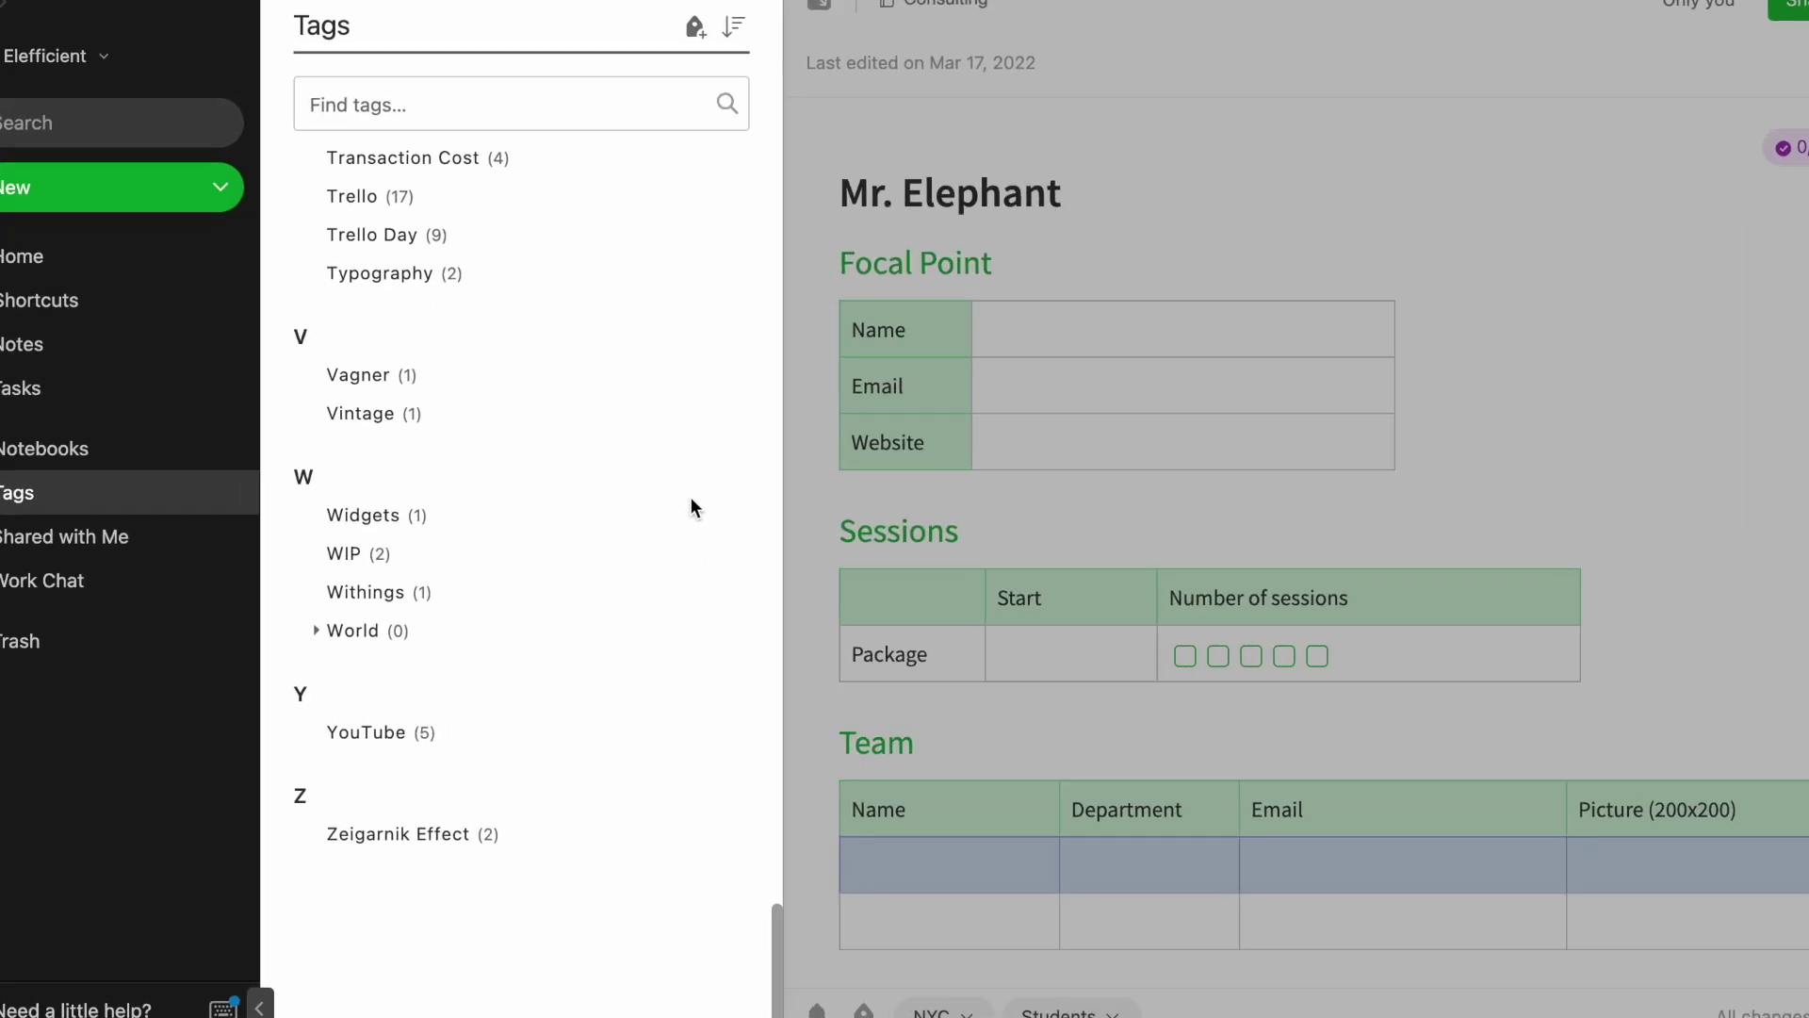
pyautogui.scroll(15, 689, 481)
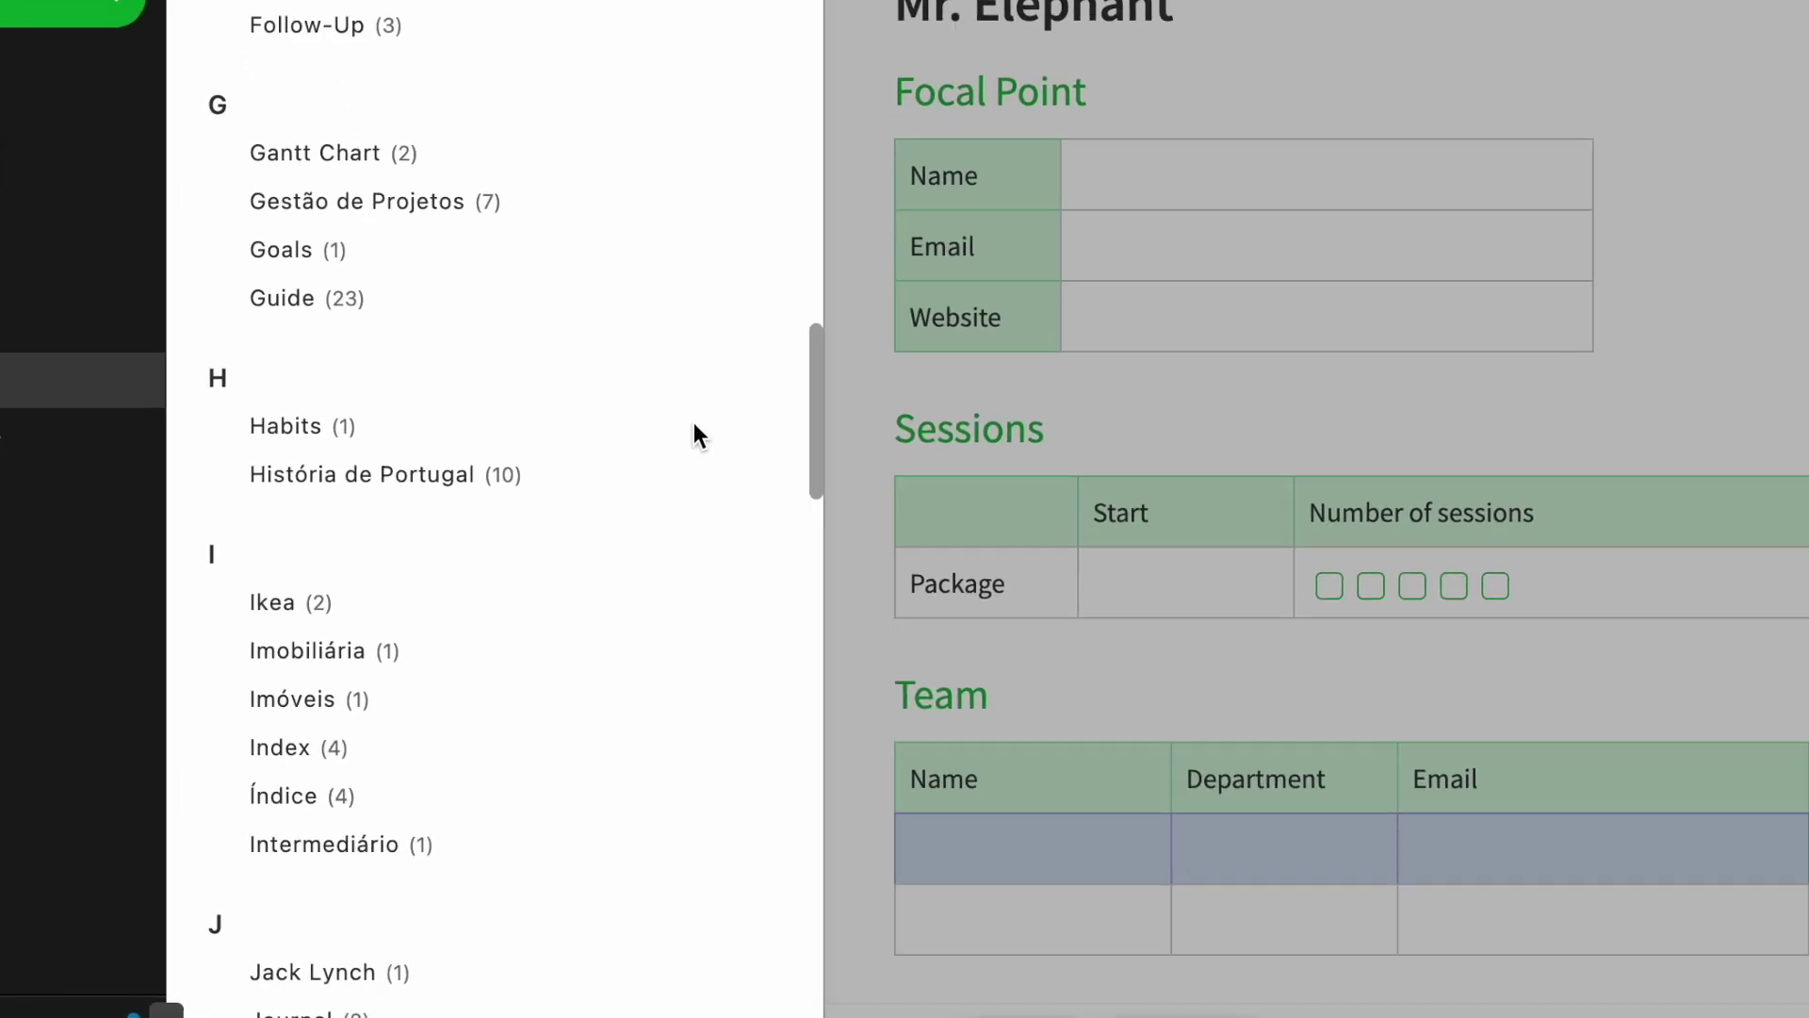
pyautogui.scroll(-10, 697, 415)
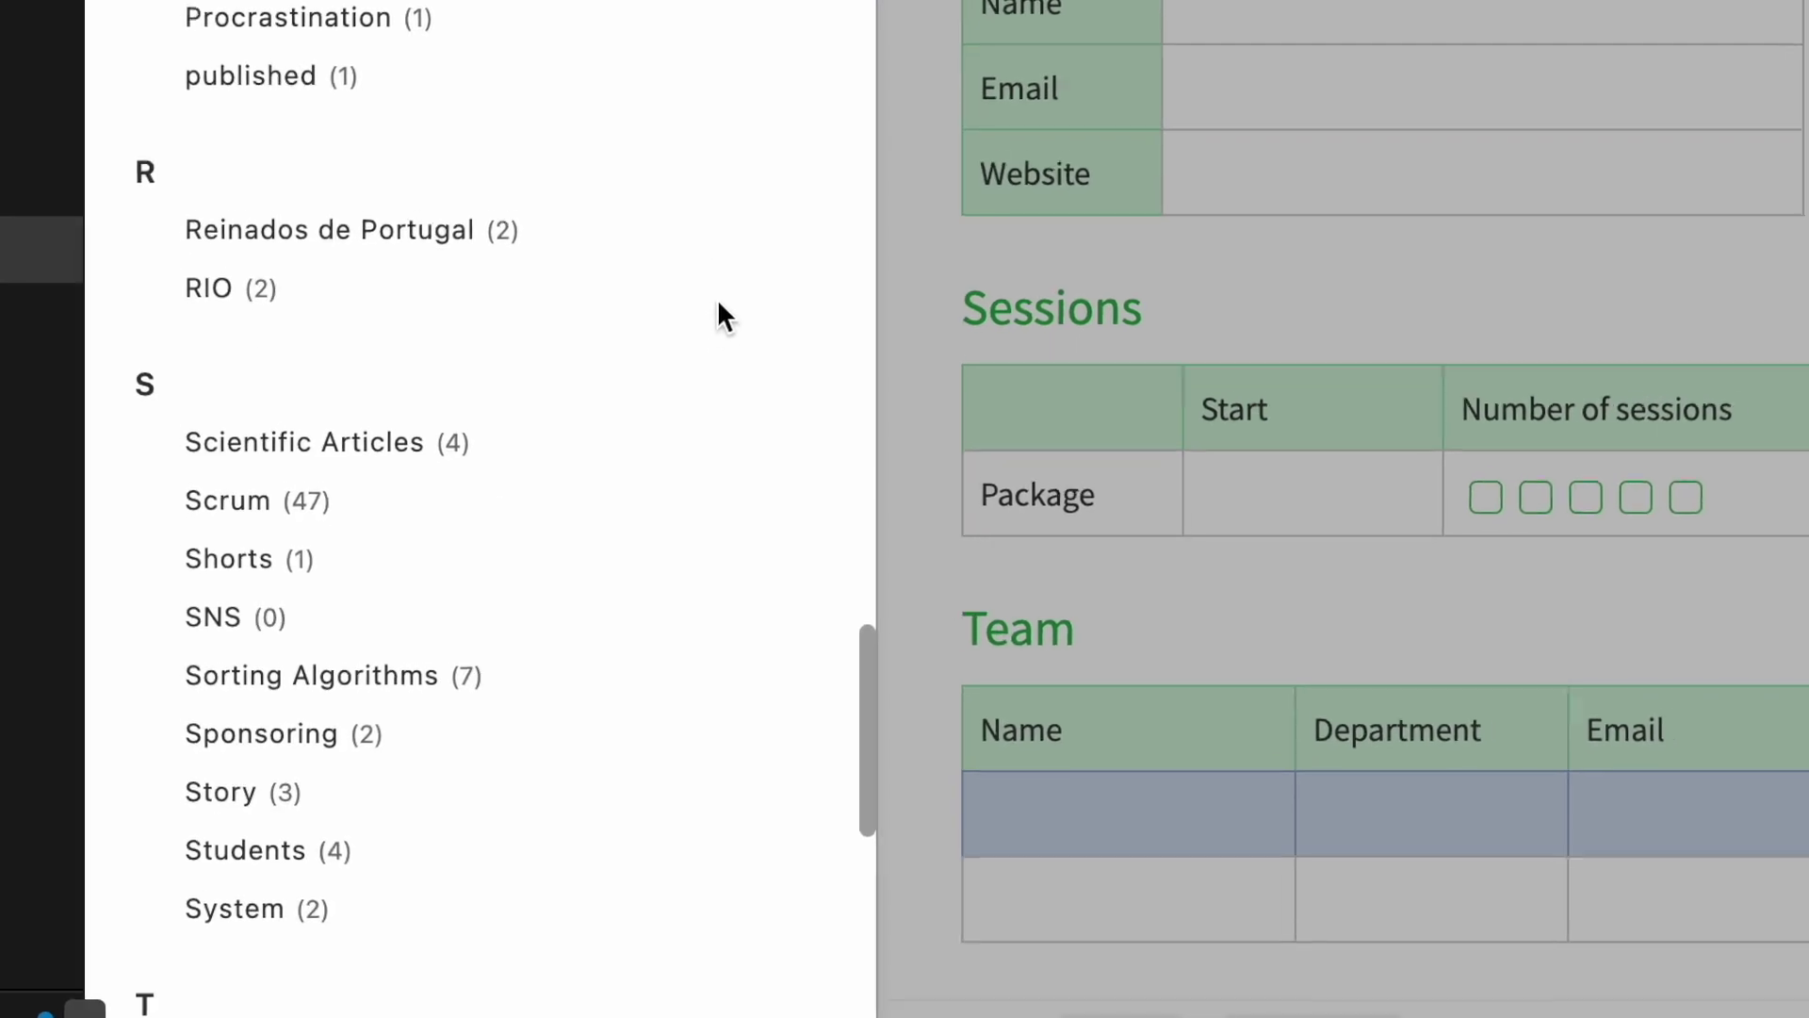
pyautogui.scroll(-15, 717, 299)
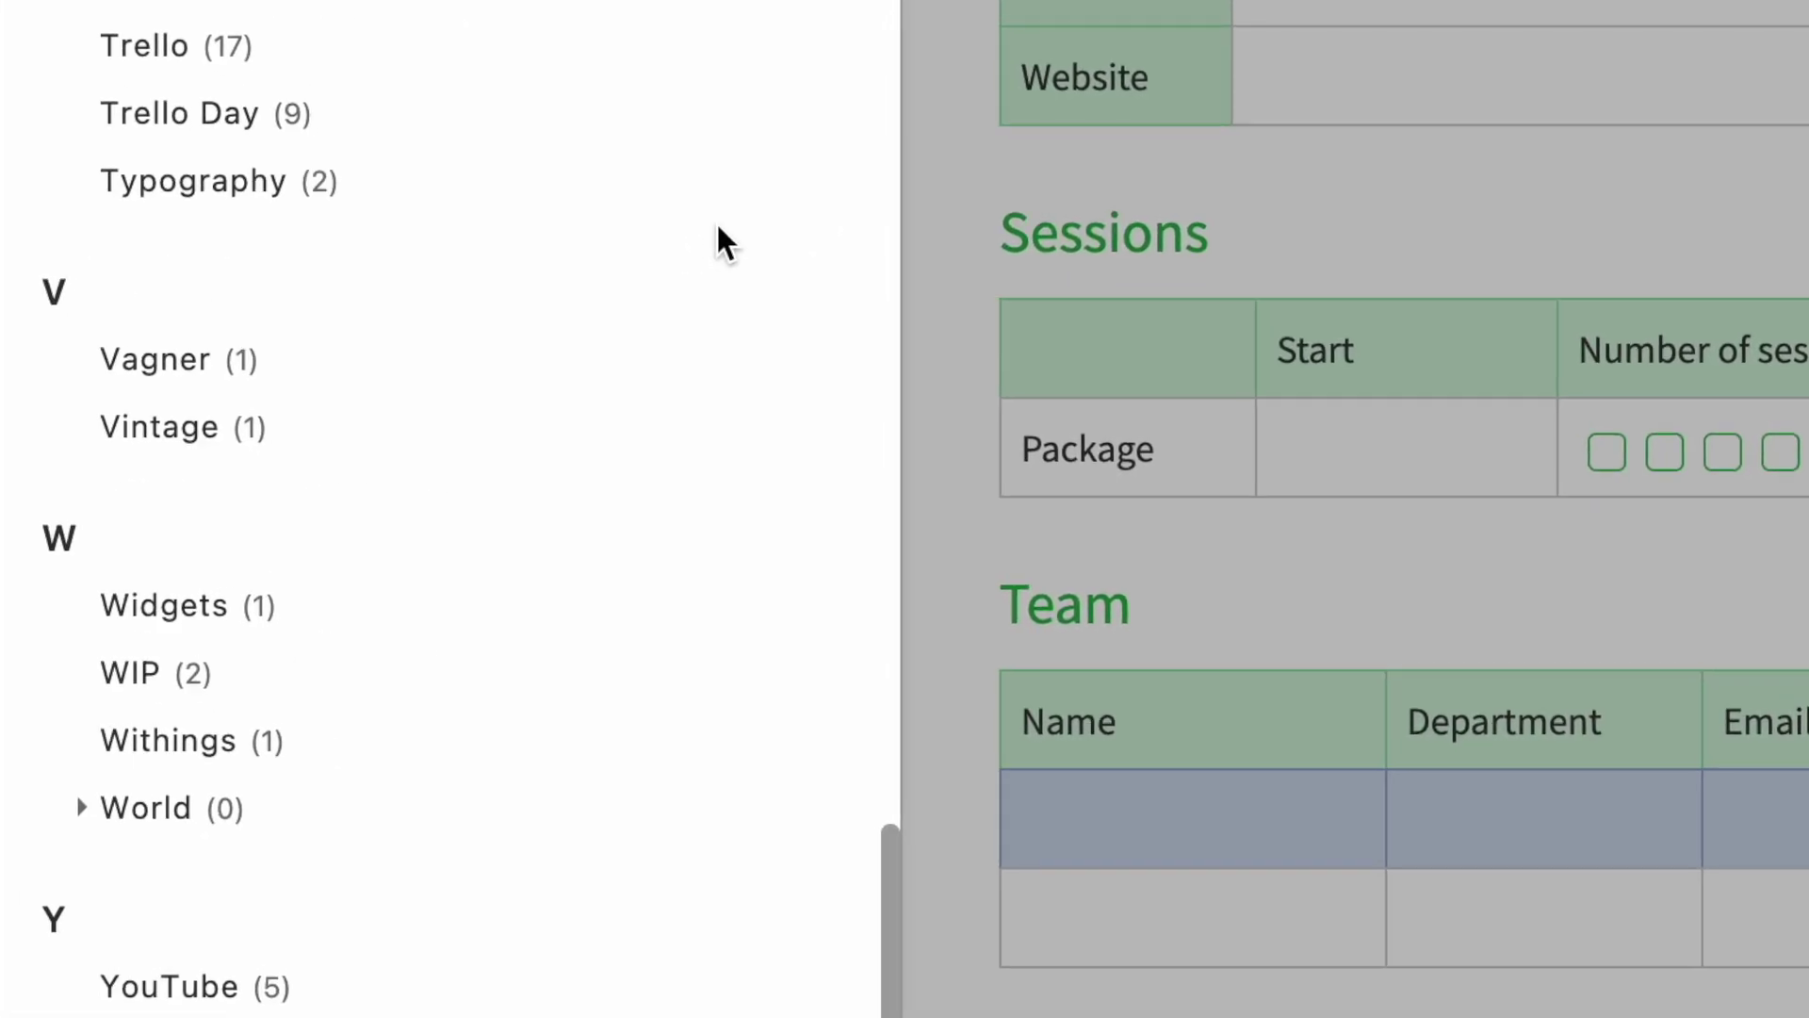
pyautogui.scroll(-3, 718, 229)
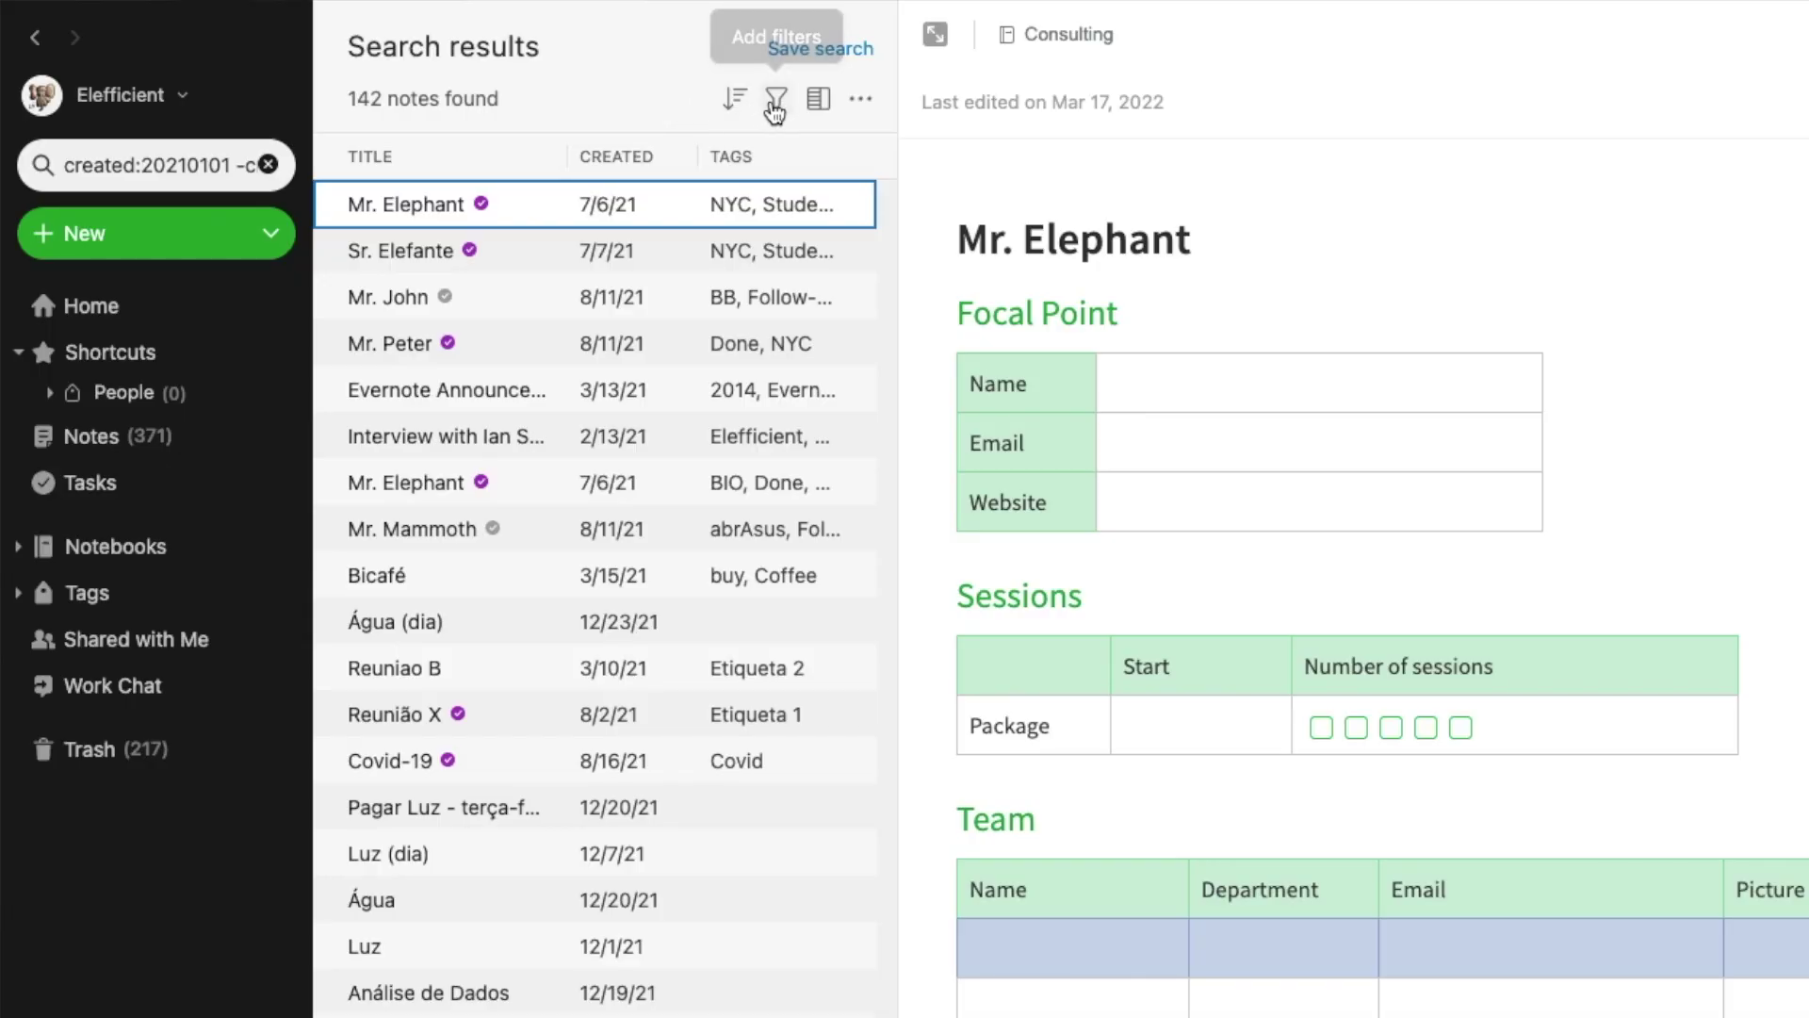
# Filter the created:20210101 search results to notes located in the Consulting notebook
pyautogui.click(776, 99)
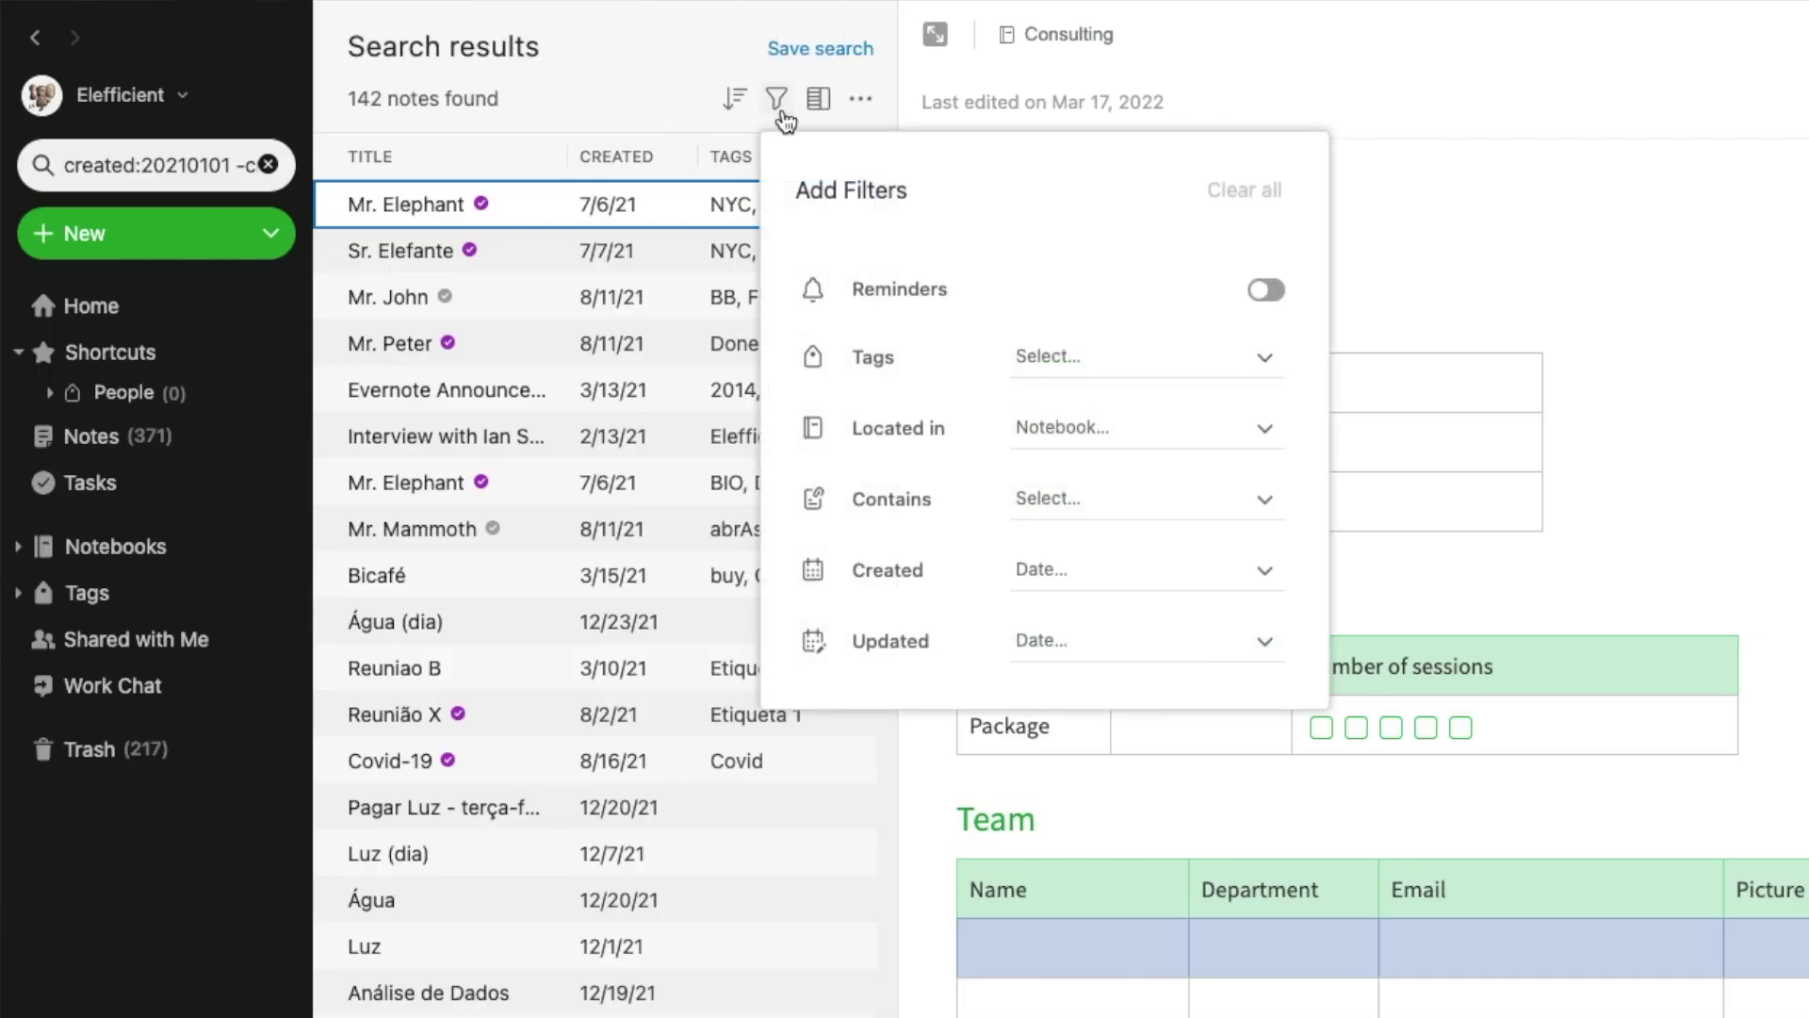
pyautogui.click(1036, 423)
pyautogui.write('con')
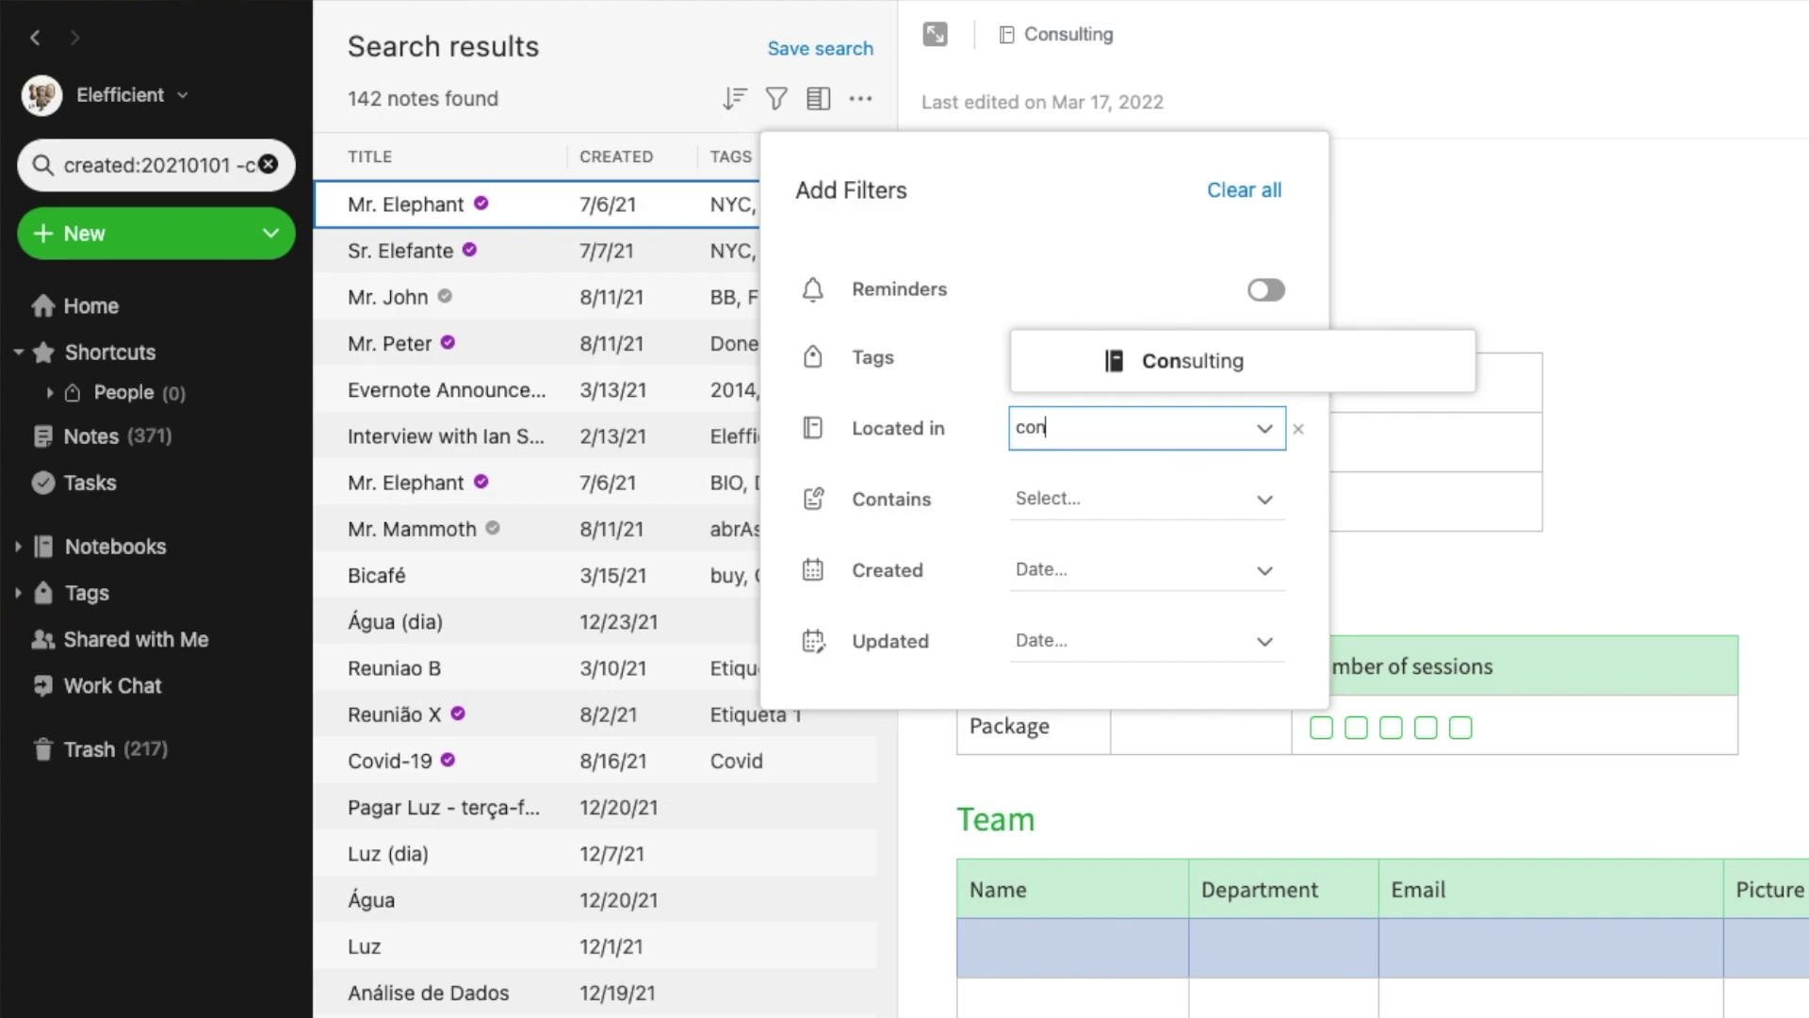
pyautogui.click(1147, 368)
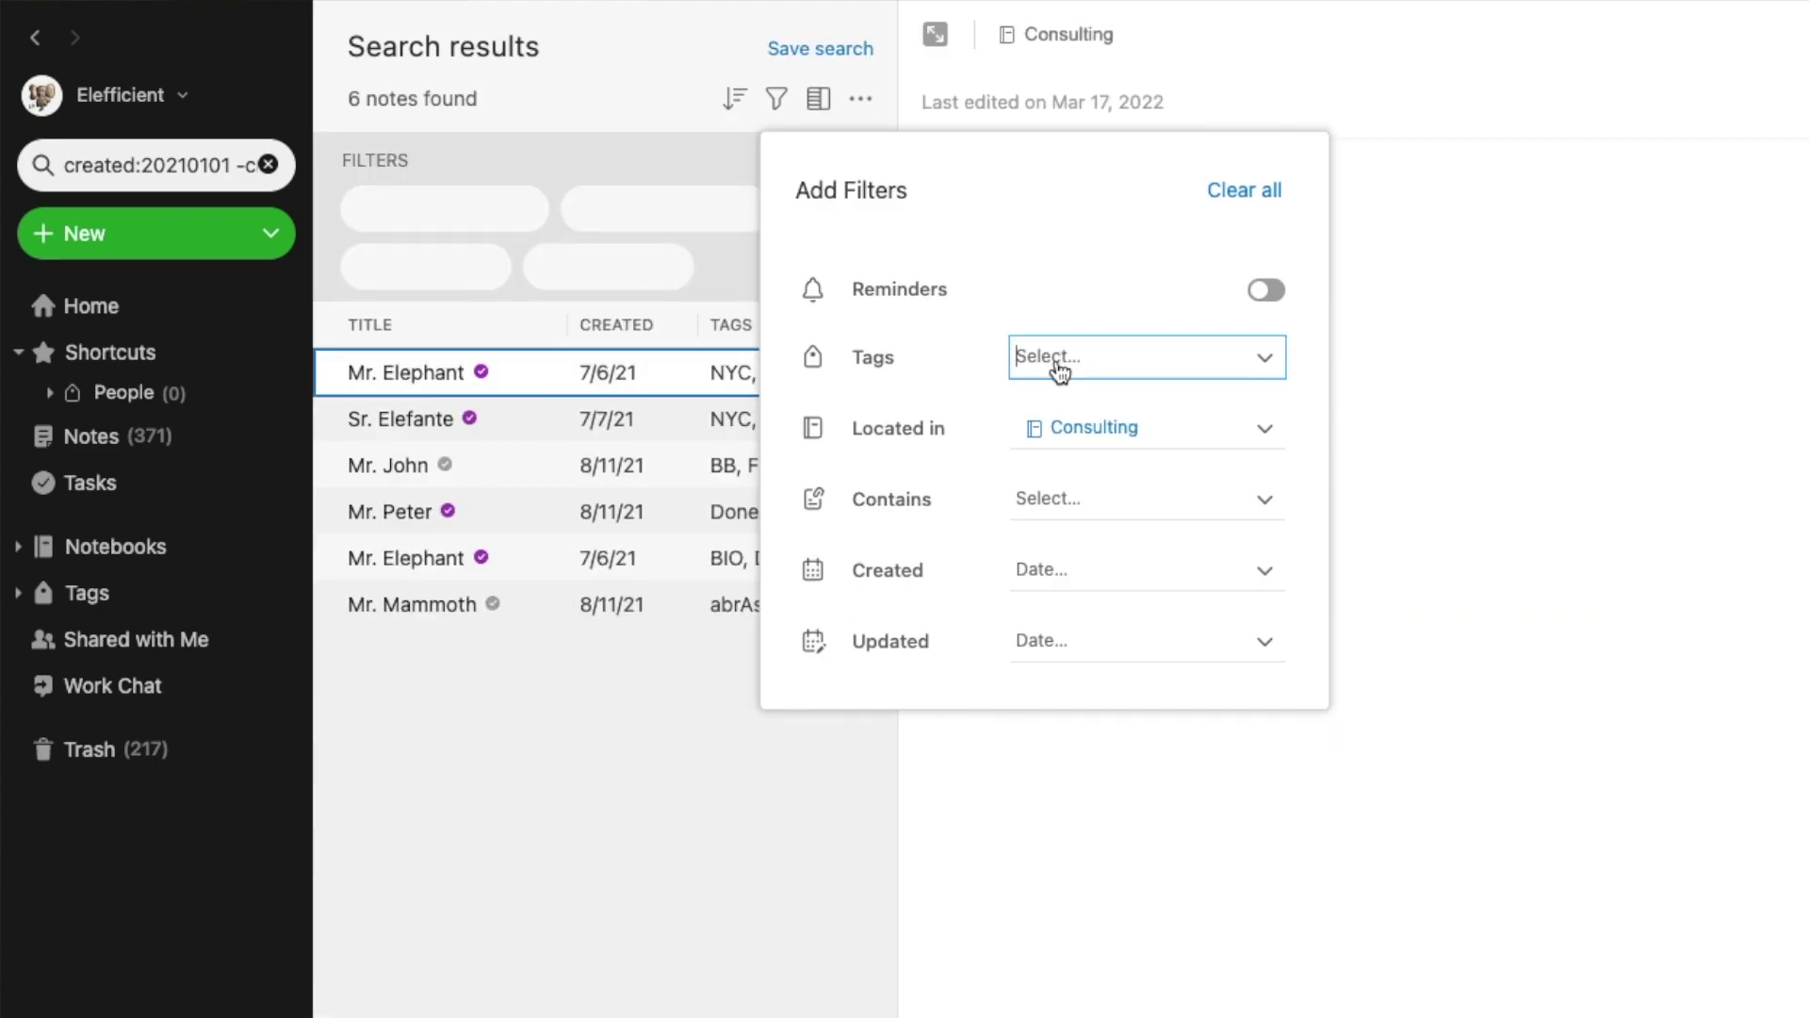
# Add the USA tag with its sub-tags included as a further filter and close the filter settings
pyautogui.write('u')
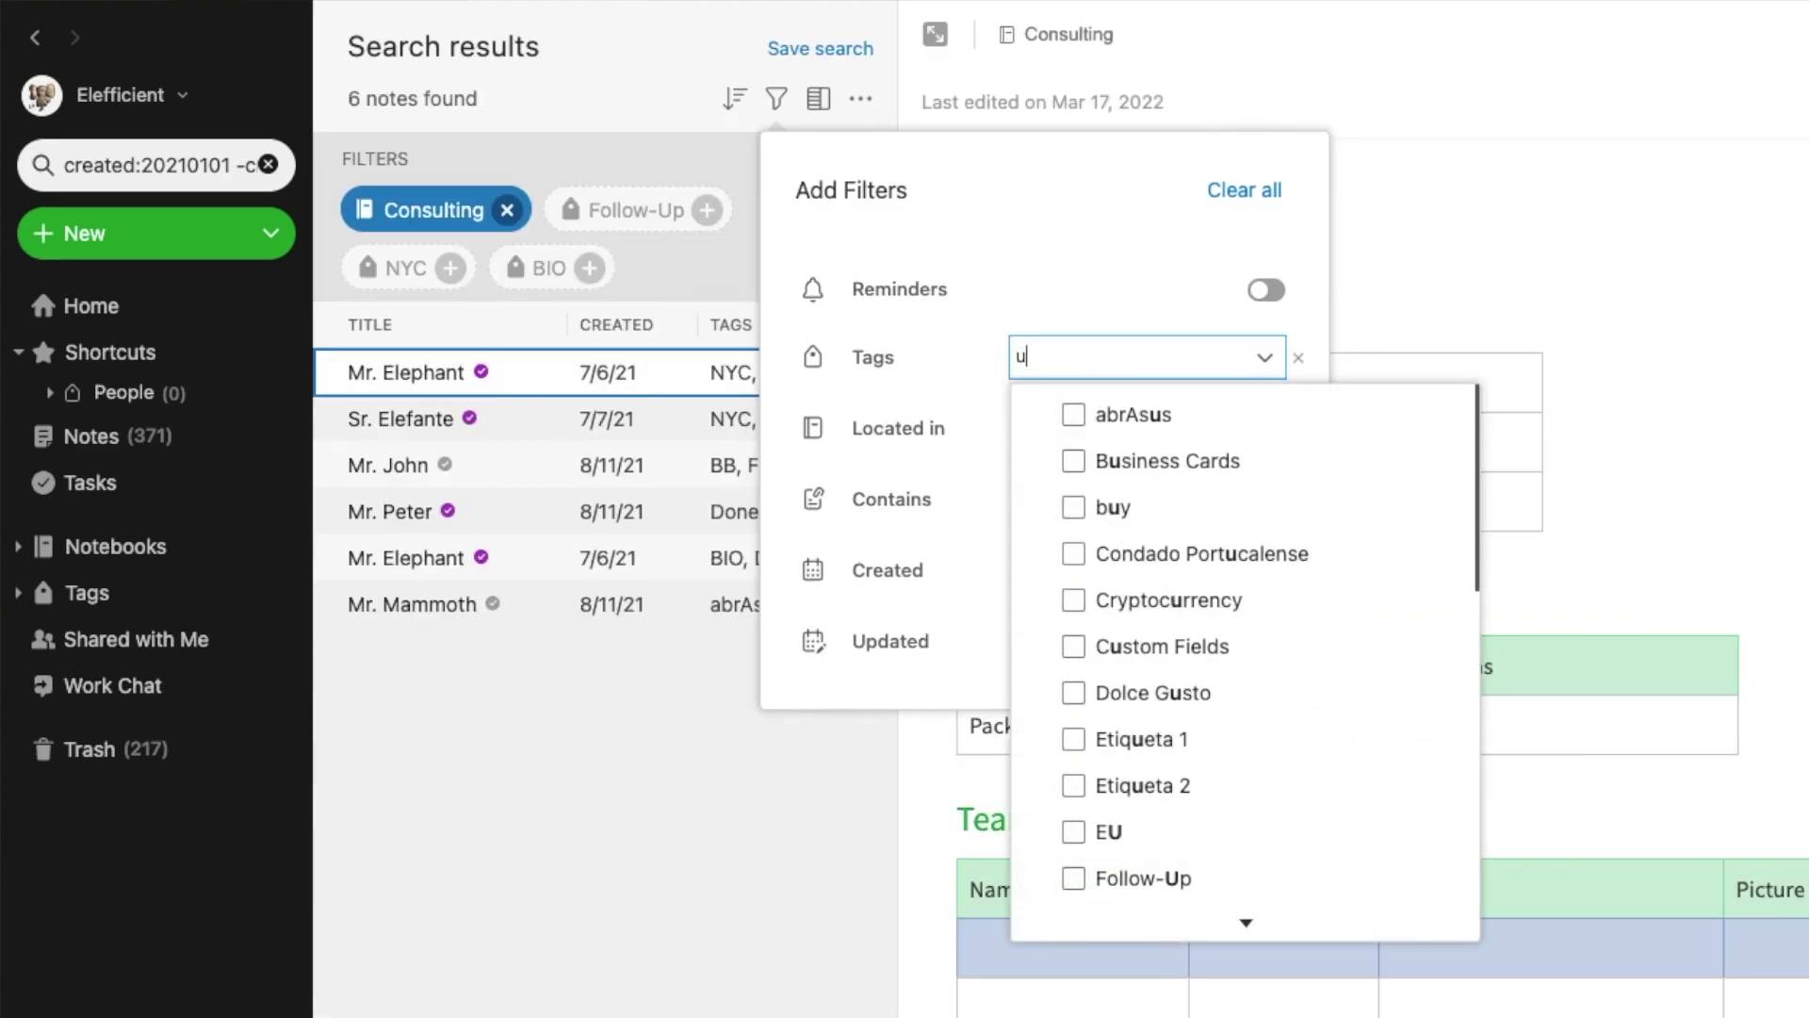
pyautogui.write('s')
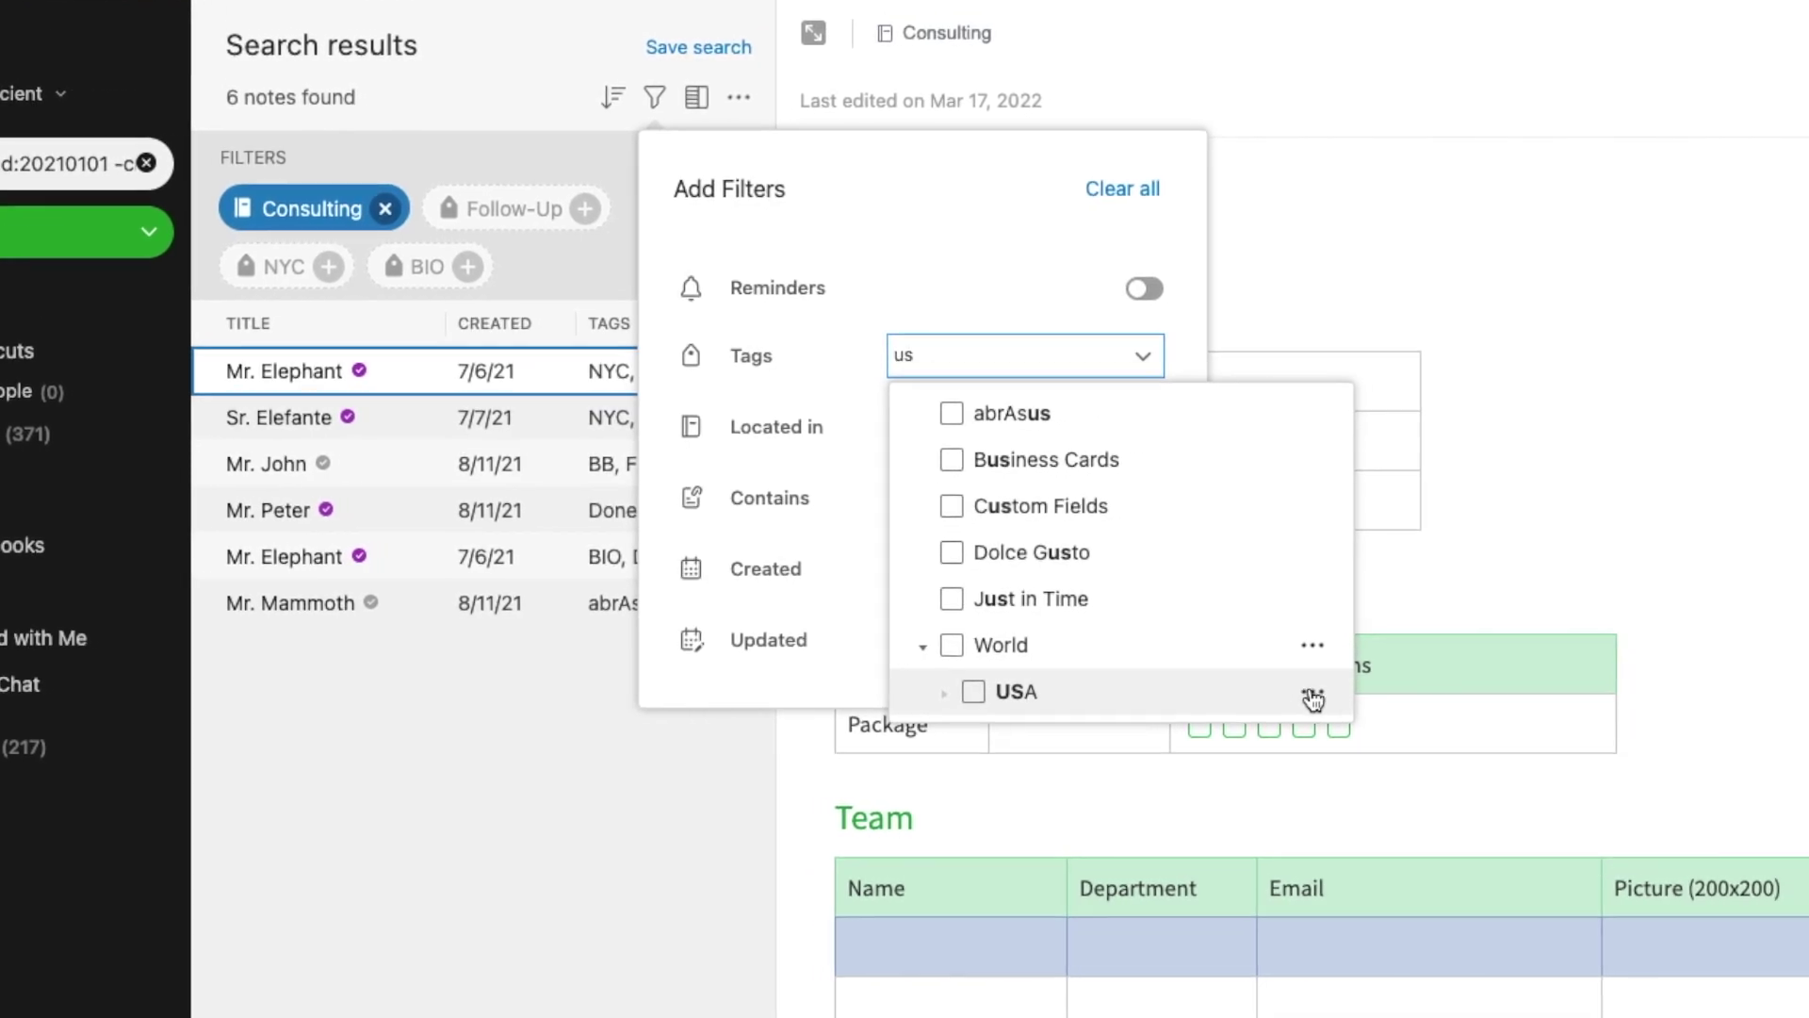
pyautogui.click(1435, 693)
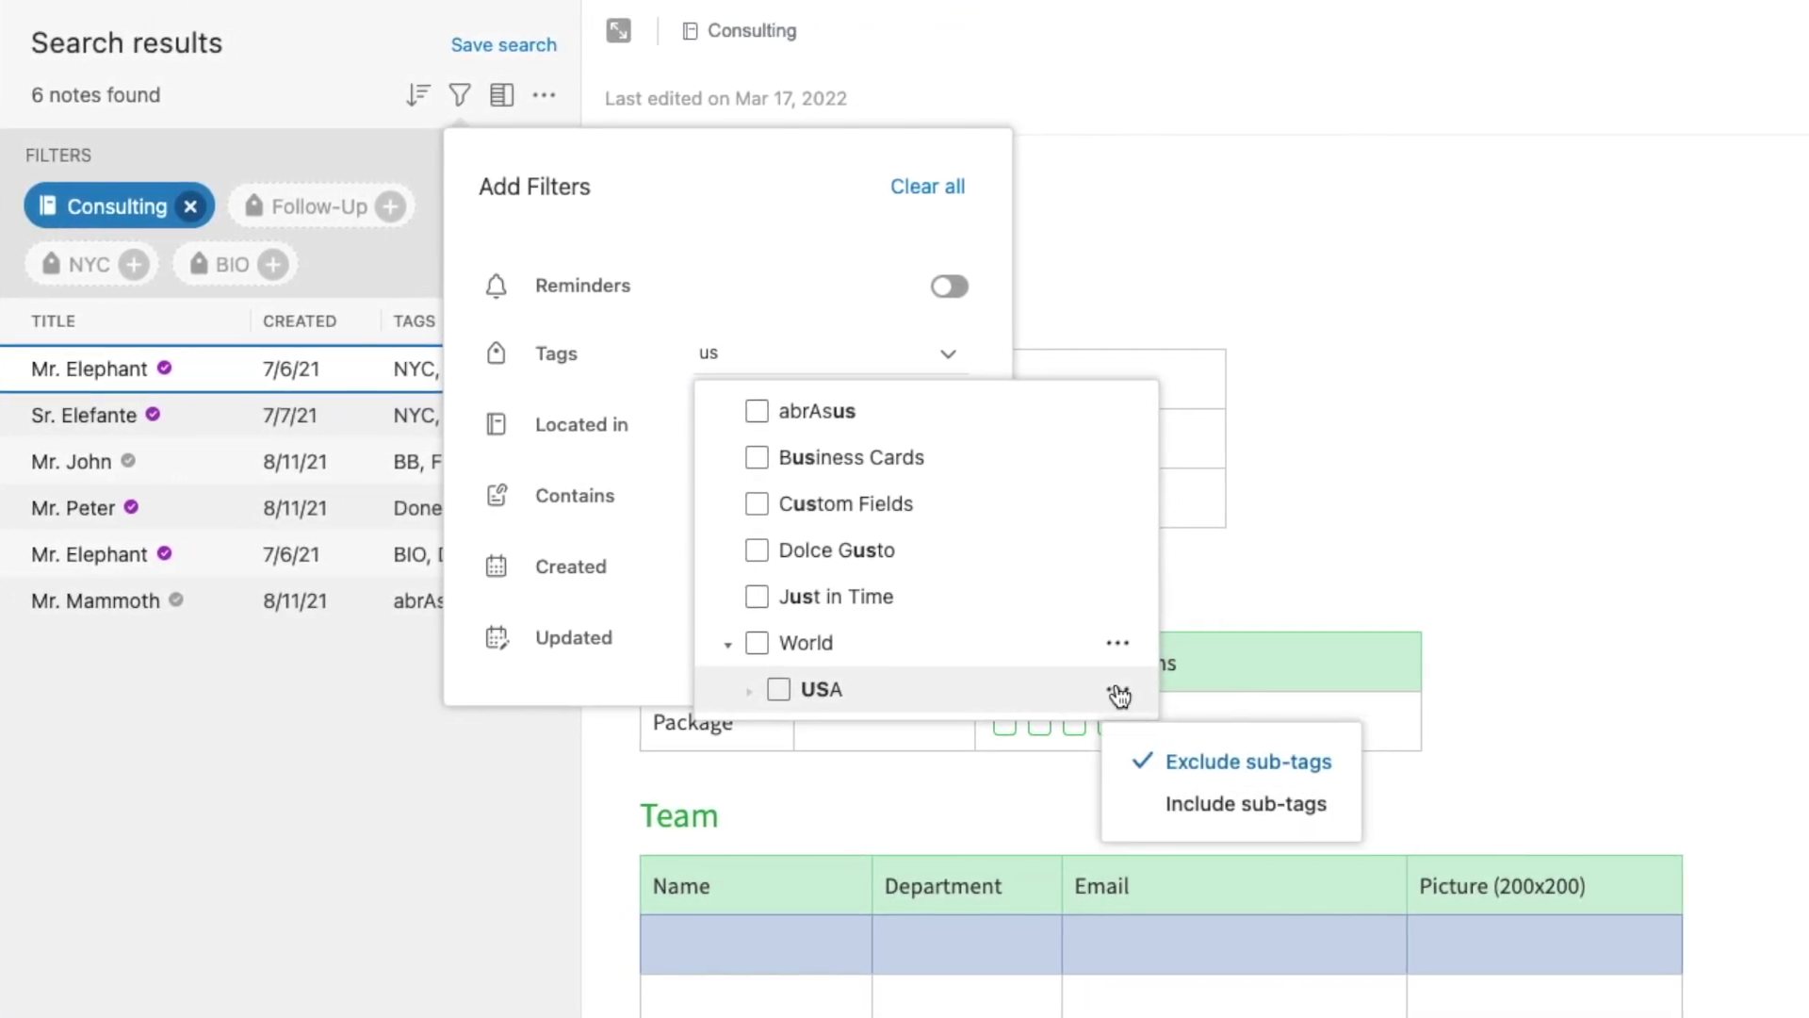
pyautogui.click(1280, 826)
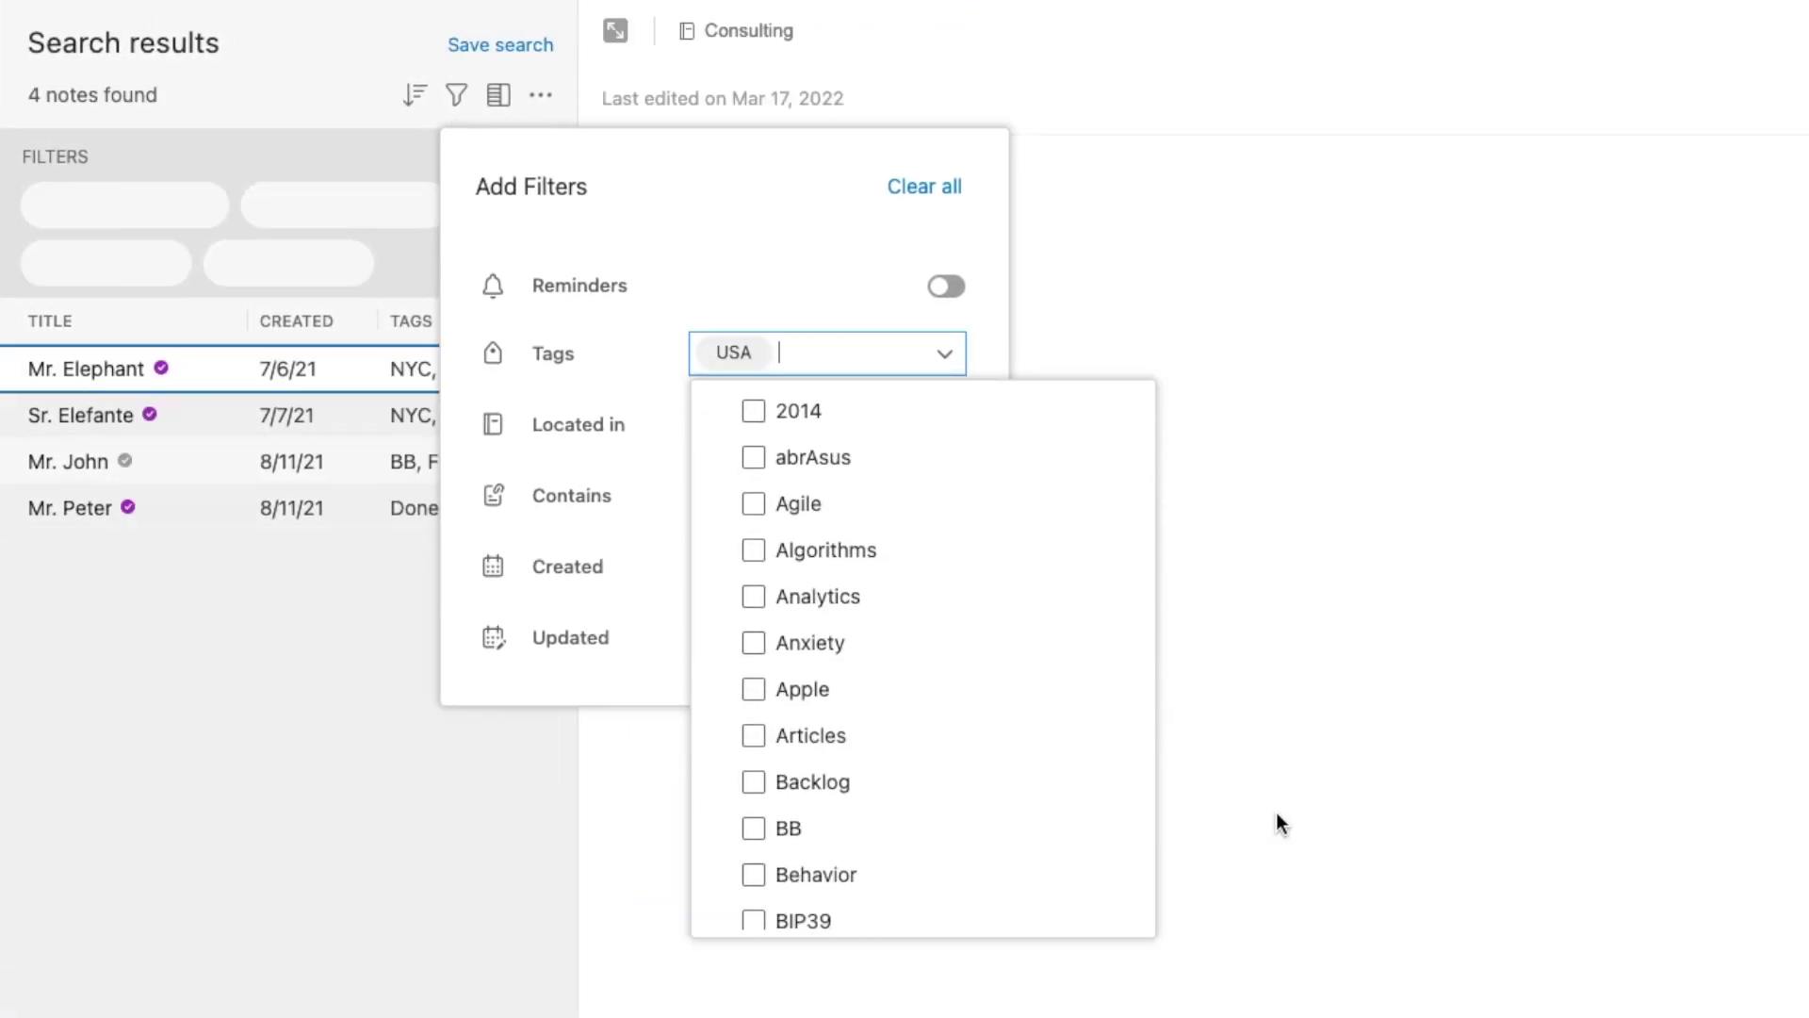
pyautogui.click(391, 837)
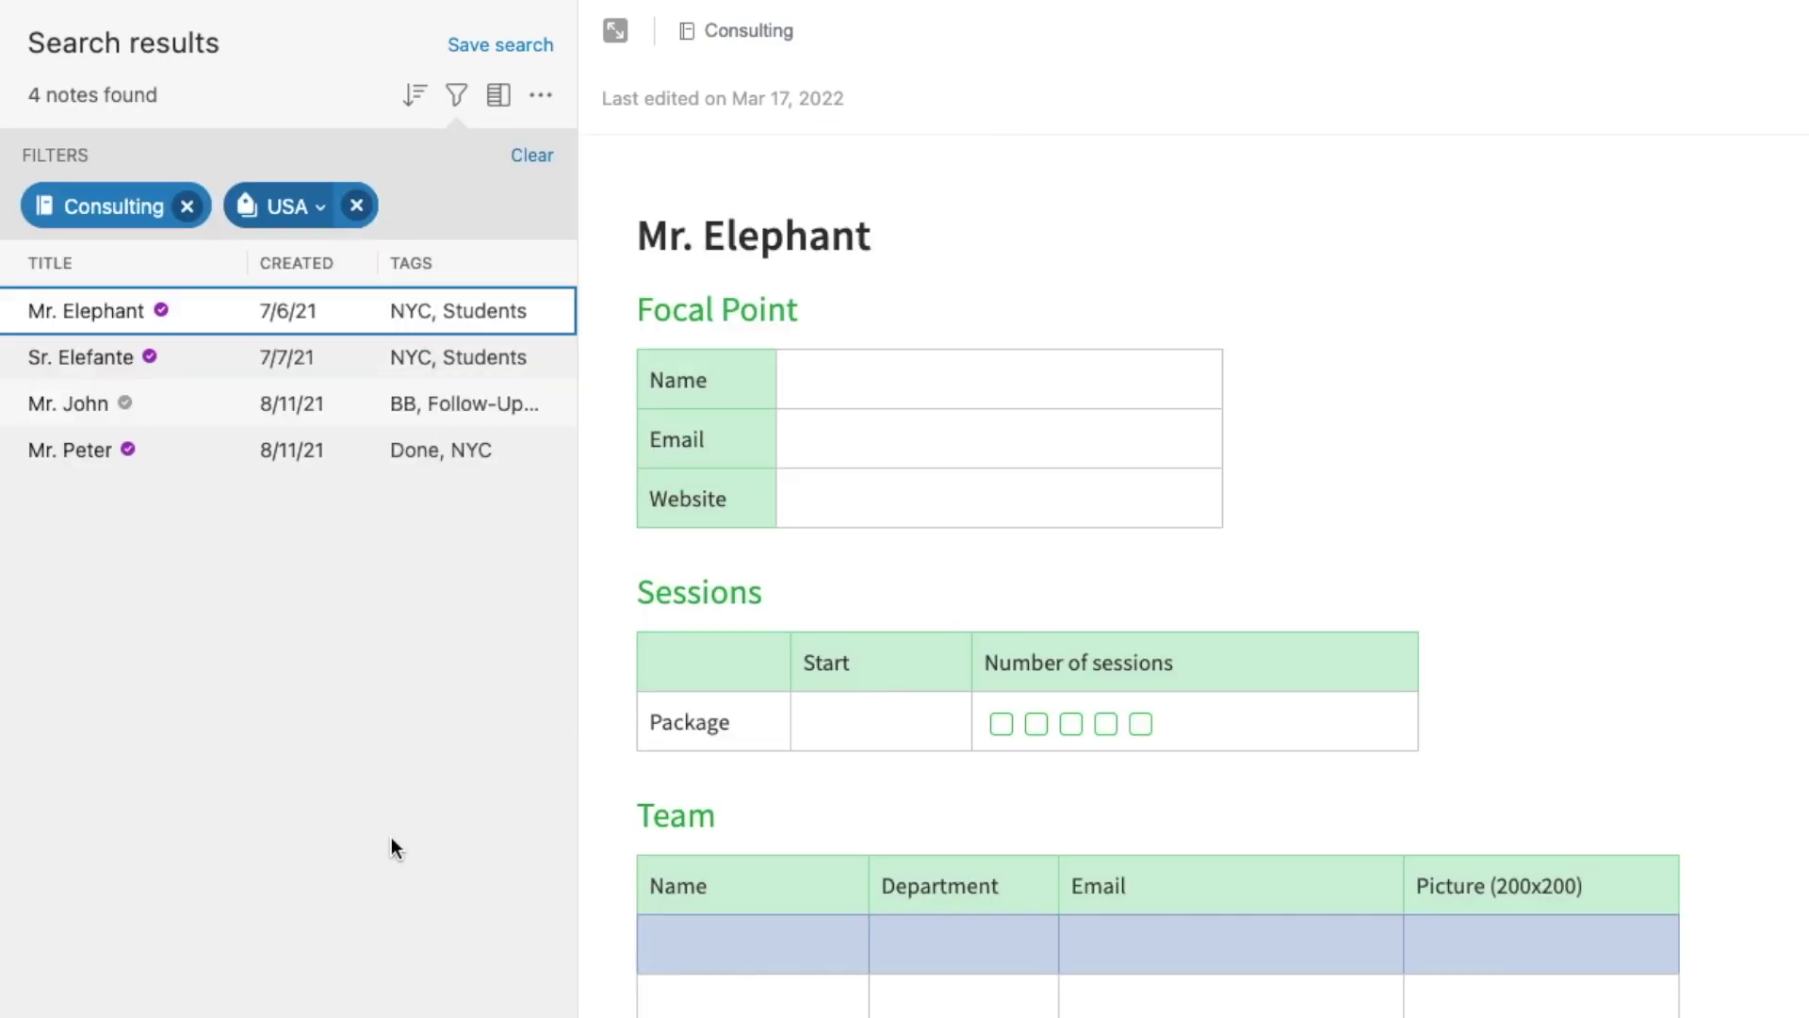